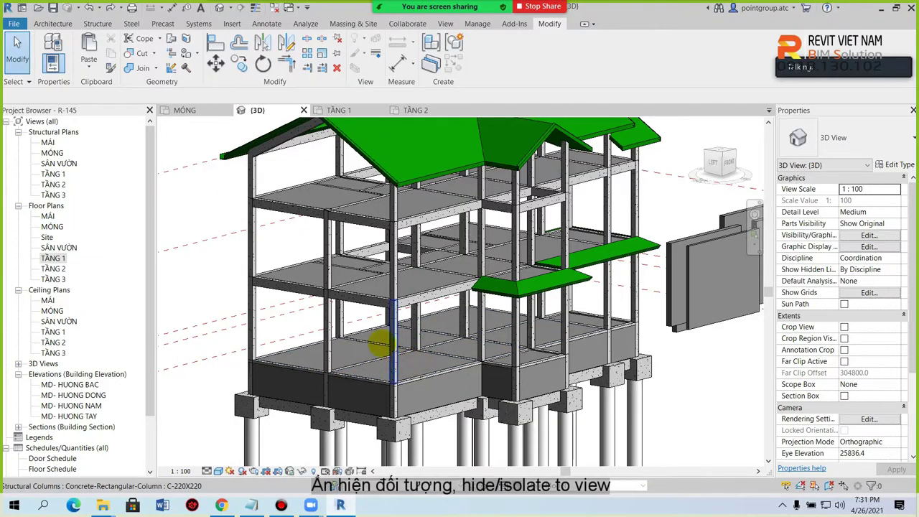
Step: Set the short column stub's Top Level from TẦNG 3 to MÁI and apply it
{"action": "left_click", "coordinate": [327, 223]}
{"action": "scroll", "coordinate": [327, 226], "scroll_direction": "up", "scroll_amount": 4}
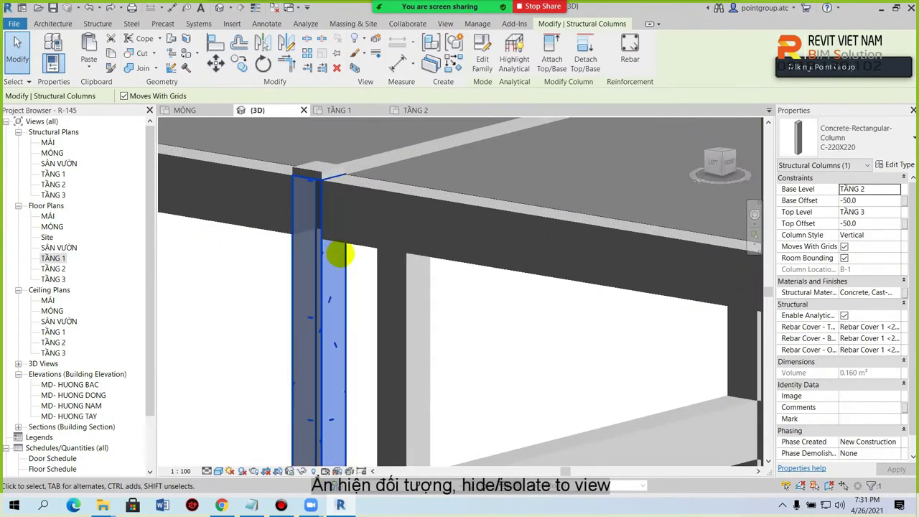
{"action": "left_click", "coordinate": [319, 172]}
{"action": "scroll", "coordinate": [320, 172], "scroll_direction": "down", "scroll_amount": 2}
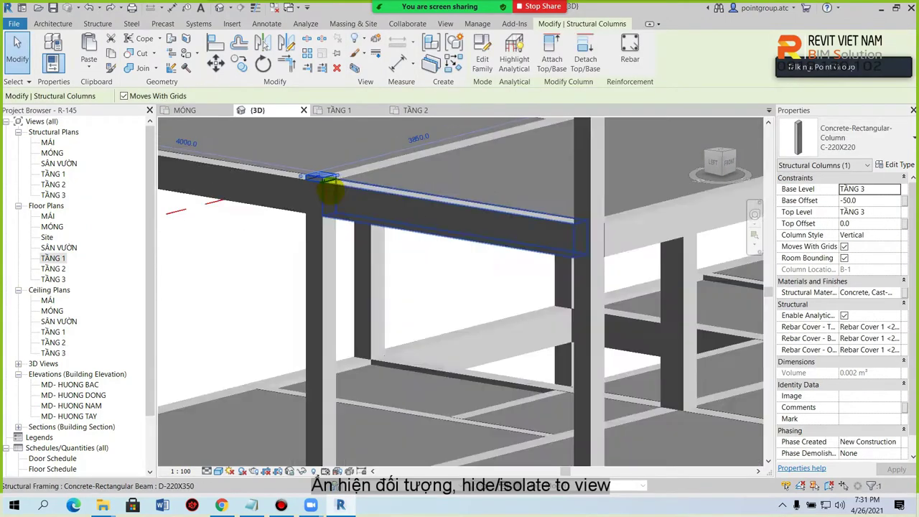
{"action": "left_click", "coordinate": [887, 215]}
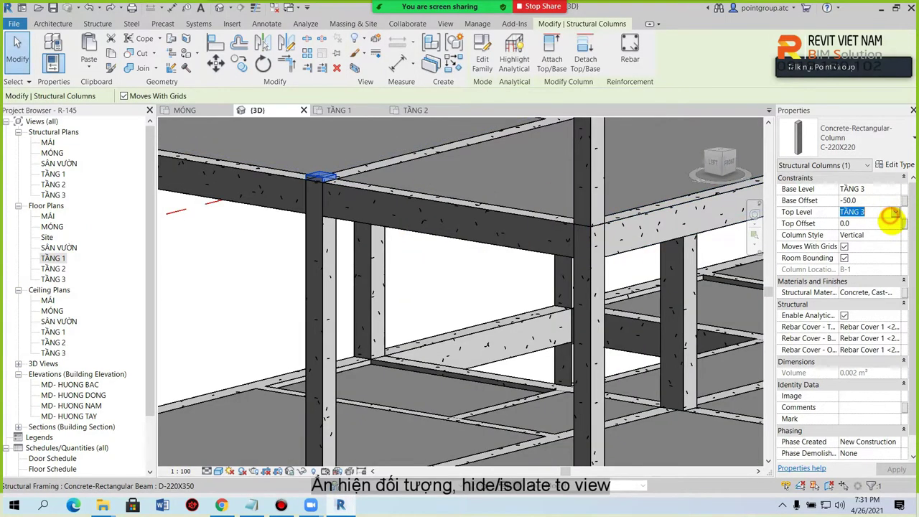
{"action": "left_click", "coordinate": [895, 212]}
{"action": "left_click", "coordinate": [858, 271]}
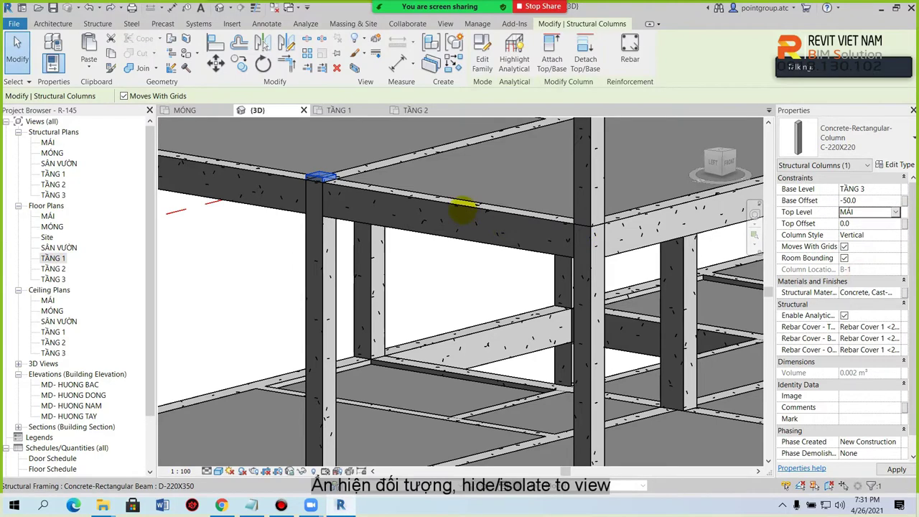
Step: Select a ground-floor C-220X220 column spanning TẦNG 1 to TẦNG 2 to inspect it
{"action": "scroll", "coordinate": [416, 240], "scroll_direction": "down", "scroll_amount": 3}
{"action": "scroll", "coordinate": [384, 284], "scroll_direction": "down", "scroll_amount": 3}
{"action": "key", "text": "Escape"}
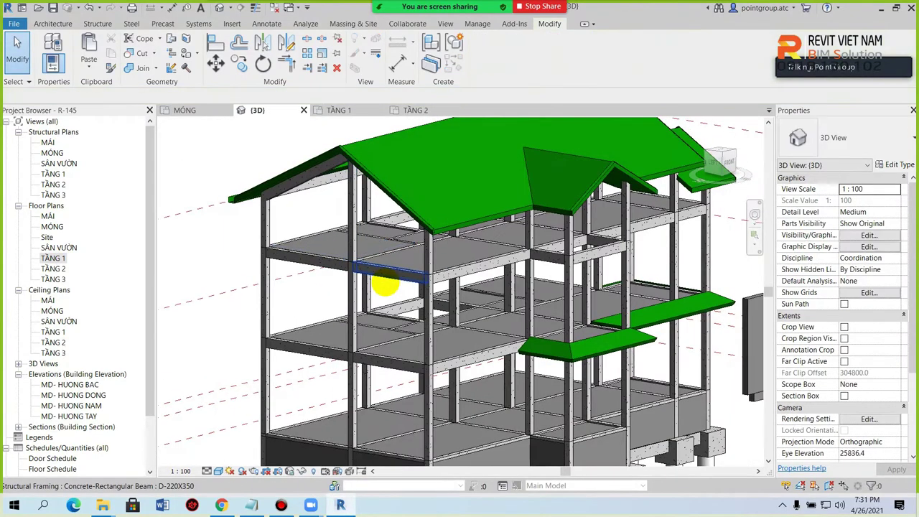
{"action": "scroll", "coordinate": [388, 309], "scroll_direction": "down", "scroll_amount": 3}
{"action": "scroll", "coordinate": [359, 326], "scroll_direction": "down", "scroll_amount": 2}
{"action": "middle_click_drag", "start_coordinate": [343, 353], "coordinate": [378, 350]}
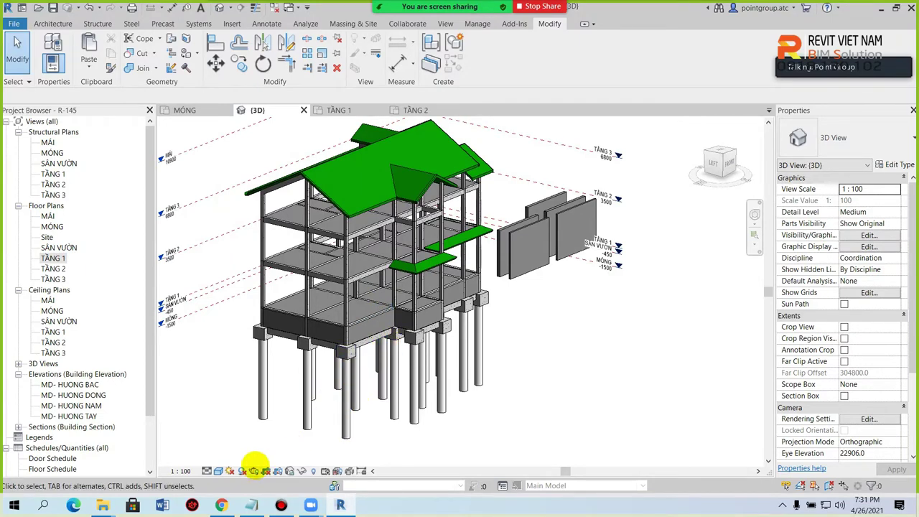
{"action": "scroll", "coordinate": [345, 399], "scroll_direction": "up", "scroll_amount": 1}
{"action": "scroll", "coordinate": [326, 423], "scroll_direction": "up", "scroll_amount": 2}
{"action": "scroll", "coordinate": [337, 424], "scroll_direction": "down", "scroll_amount": 2}
{"action": "left_click", "coordinate": [369, 298]}
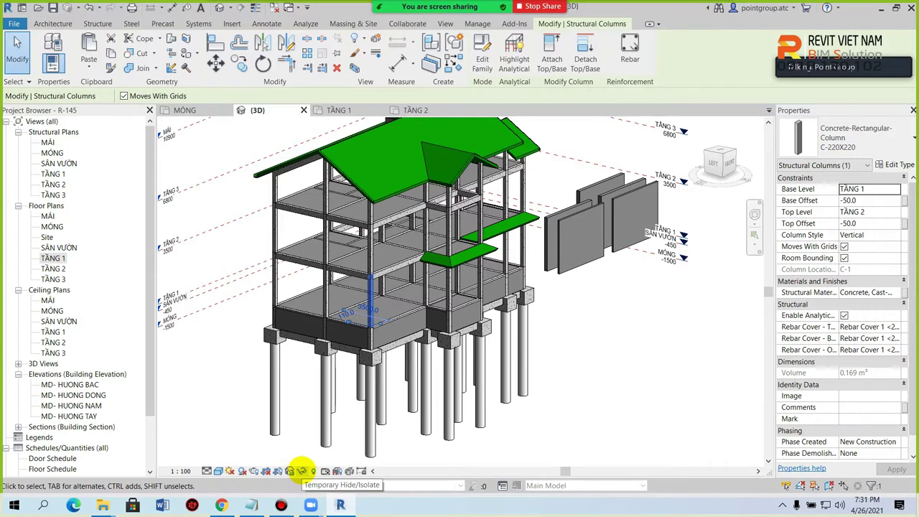
{"action": "left_click", "coordinate": [301, 470]}
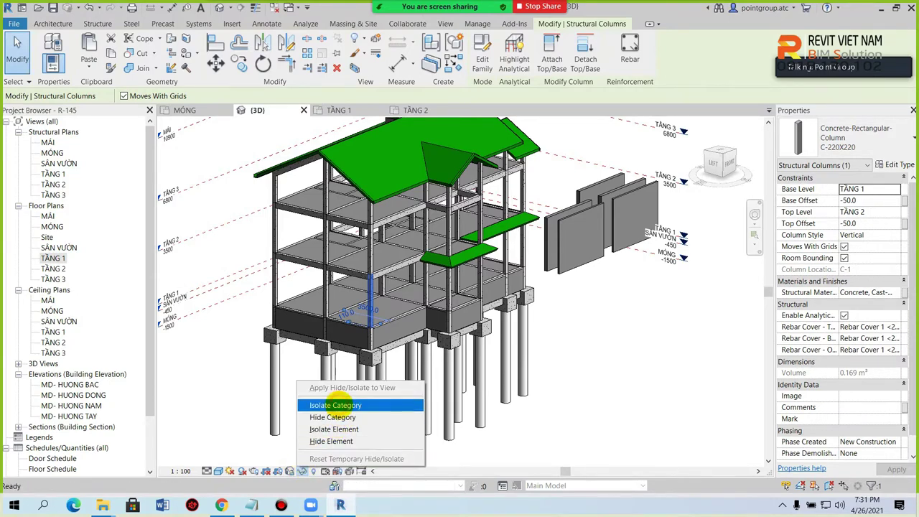
{"action": "left_click", "coordinate": [338, 405]}
{"action": "left_click", "coordinate": [420, 380]}
{"action": "mouse_move", "coordinate": [420, 375]}
{"action": "middle_mouse_down", "text": "shift"}
{"action": "mouse_move", "coordinate": [435, 408]}
{"action": "mouse_move", "coordinate": [418, 387]}
{"action": "middle_mouse_up", "text": "shift"}
{"action": "left_click", "coordinate": [396, 365]}
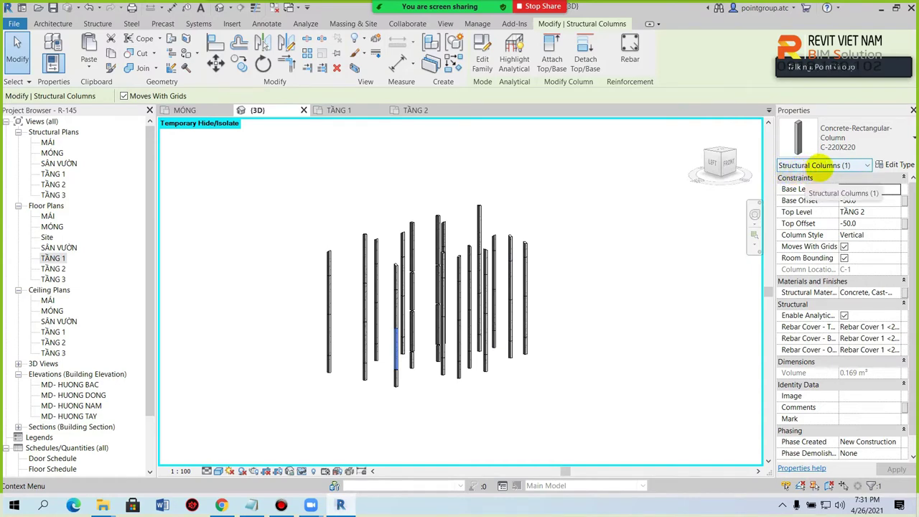
{"action": "left_click", "coordinate": [568, 214]}
{"action": "left_click_drag", "start_coordinate": [301, 187], "coordinate": [582, 403]}
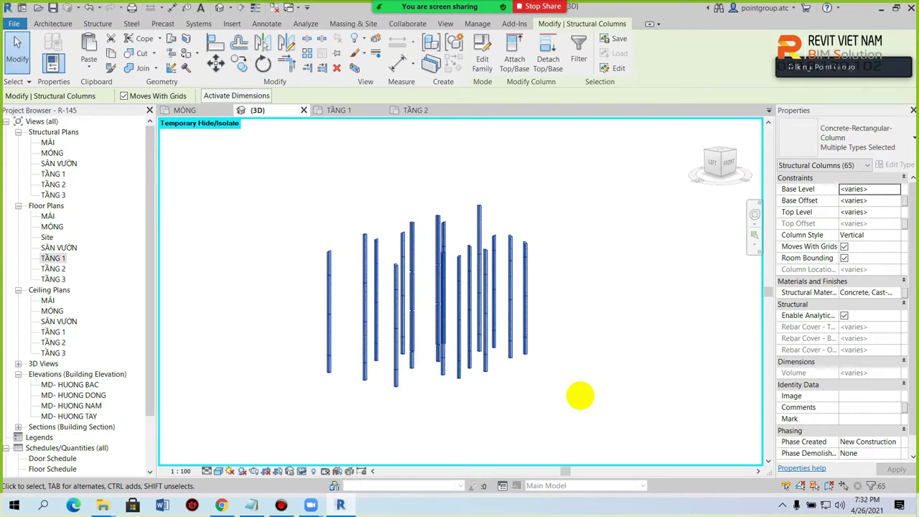
{"action": "left_click", "coordinate": [561, 381]}
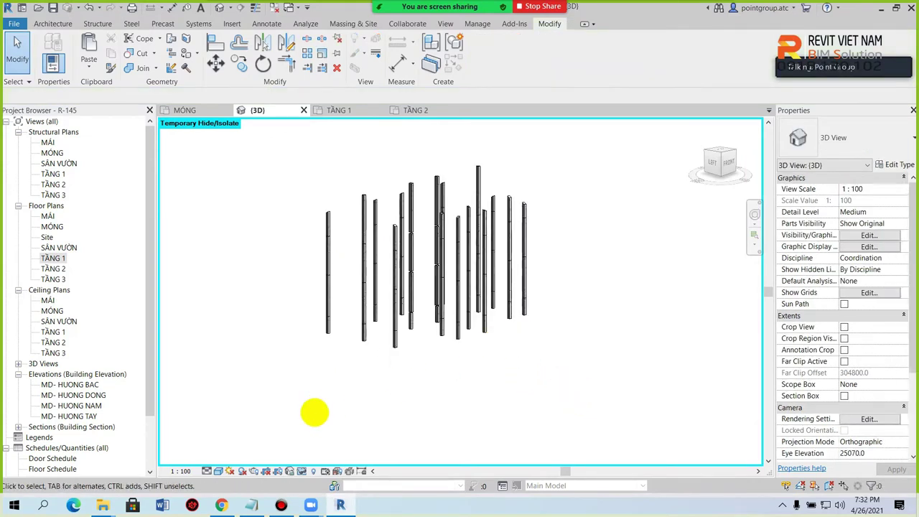
{"action": "left_click", "coordinate": [302, 471]}
{"action": "left_click", "coordinate": [330, 459]}
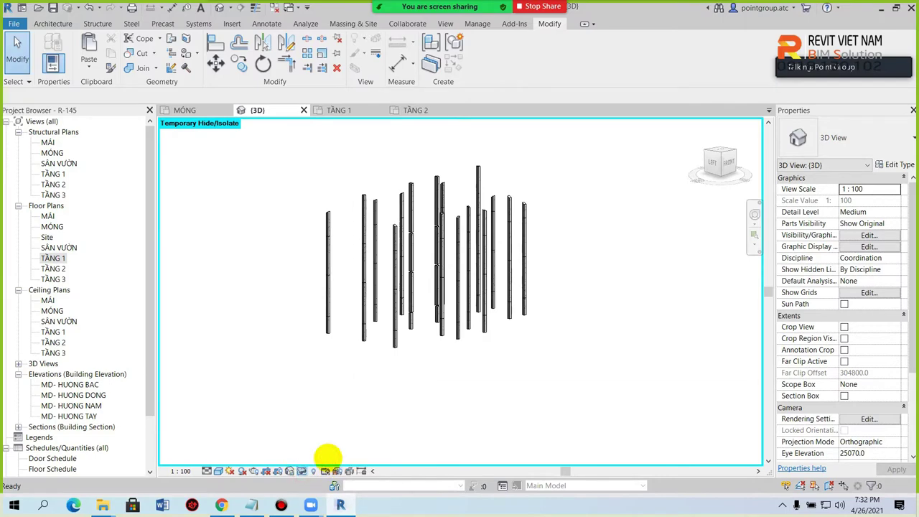
{"action": "scroll", "coordinate": [430, 271], "scroll_direction": "up", "scroll_amount": 5}
{"action": "left_click", "coordinate": [413, 243]}
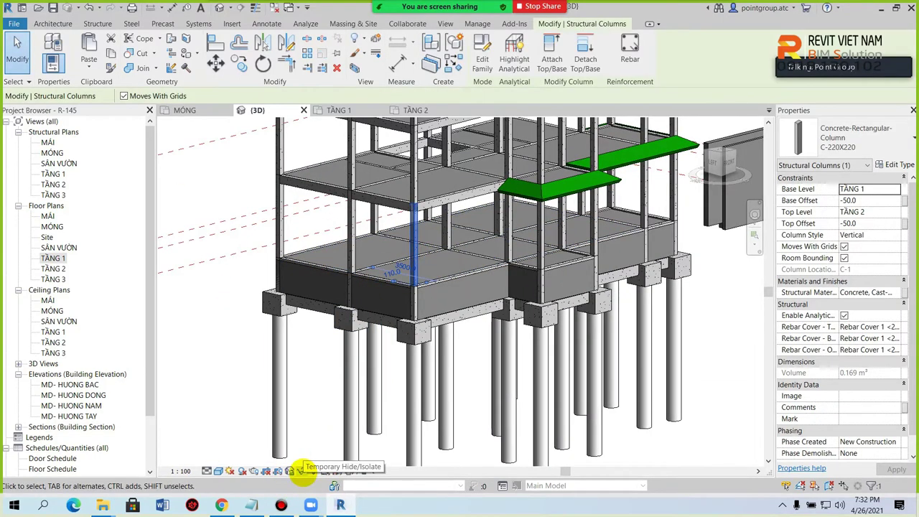
{"action": "left_click", "coordinate": [301, 471]}
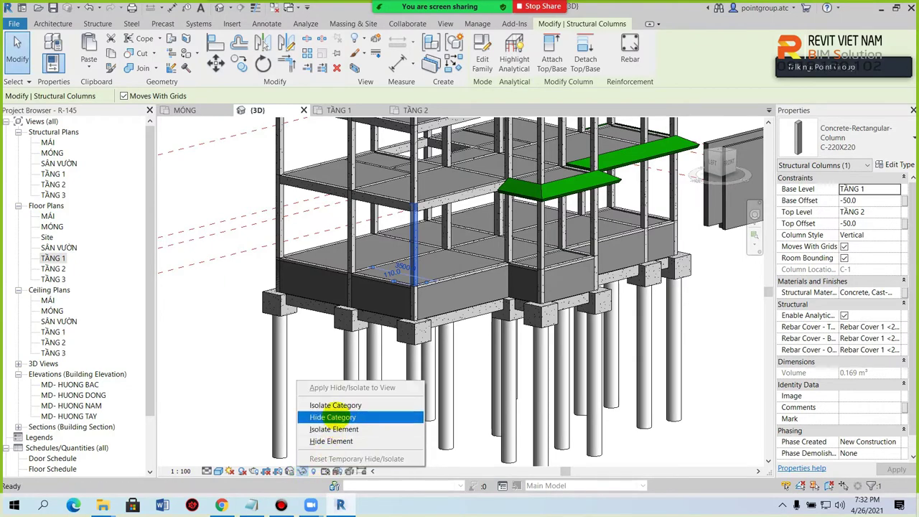
{"action": "left_click", "coordinate": [332, 417]}
{"action": "mouse_move", "coordinate": [455, 232]}
{"action": "middle_mouse_down"}
{"action": "mouse_move", "coordinate": [393, 395]}
{"action": "mouse_move", "coordinate": [375, 375]}
{"action": "middle_mouse_up"}
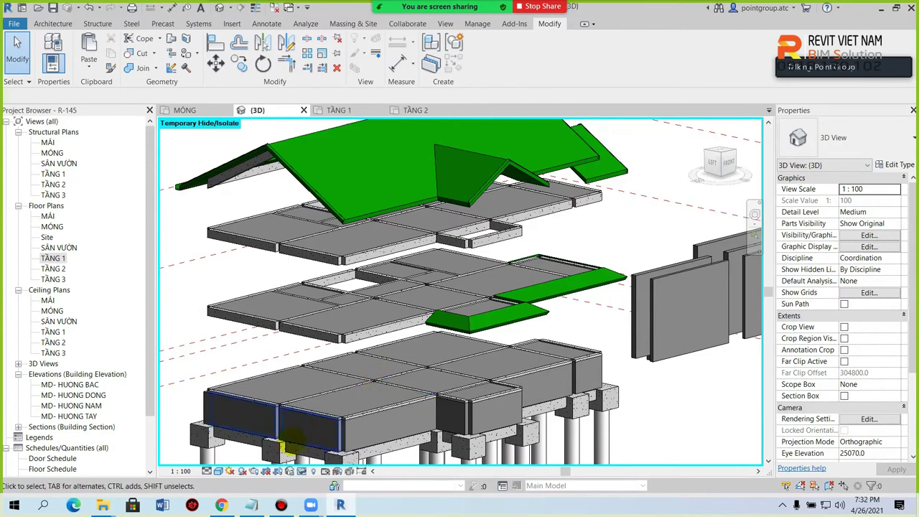
{"action": "left_click", "coordinate": [290, 470]}
{"action": "left_click", "coordinate": [323, 455]}
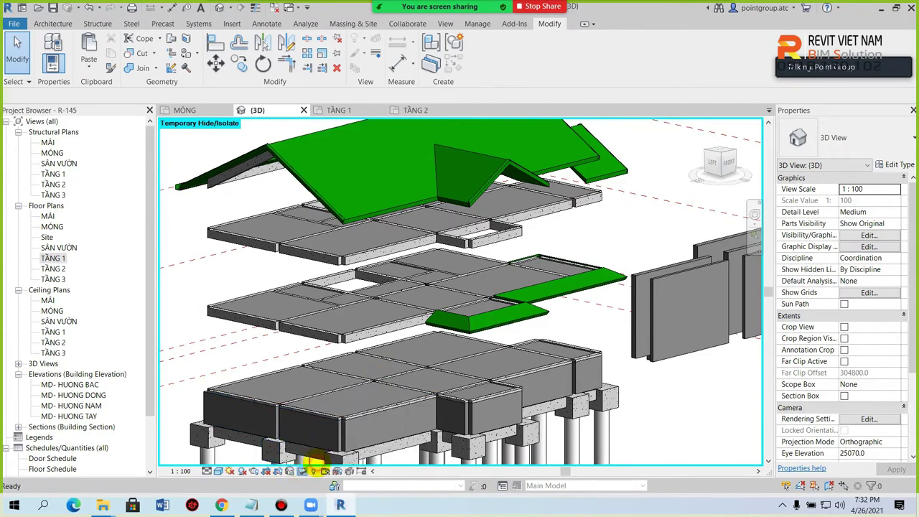
{"action": "left_click", "coordinate": [342, 370]}
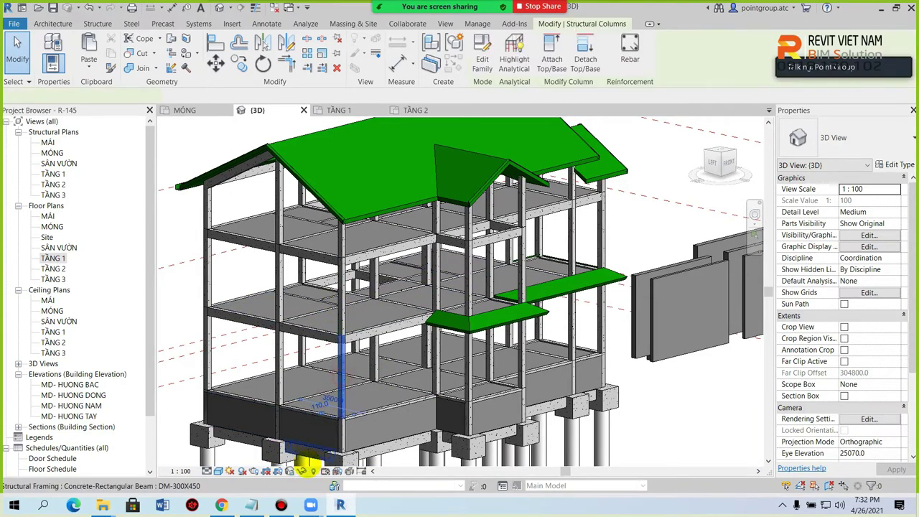
{"action": "left_click", "coordinate": [302, 470]}
{"action": "left_click", "coordinate": [334, 429]}
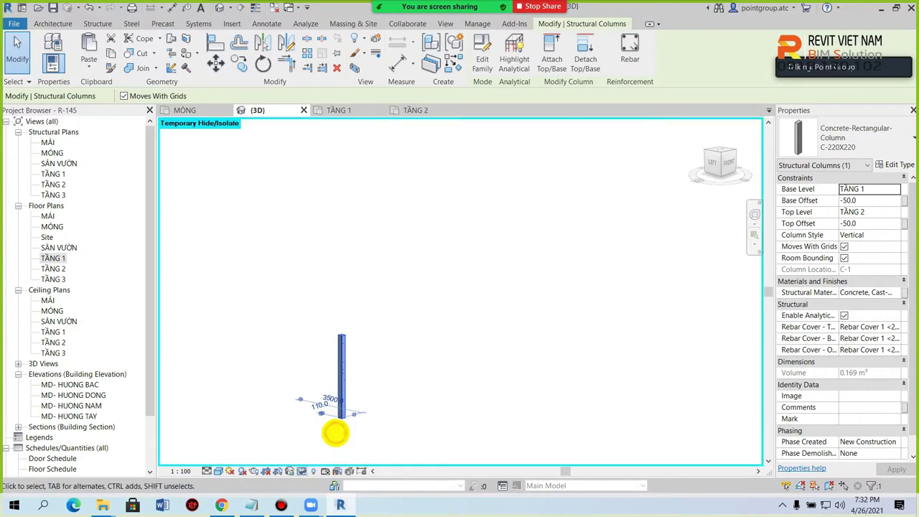
{"action": "left_click", "coordinate": [357, 377]}
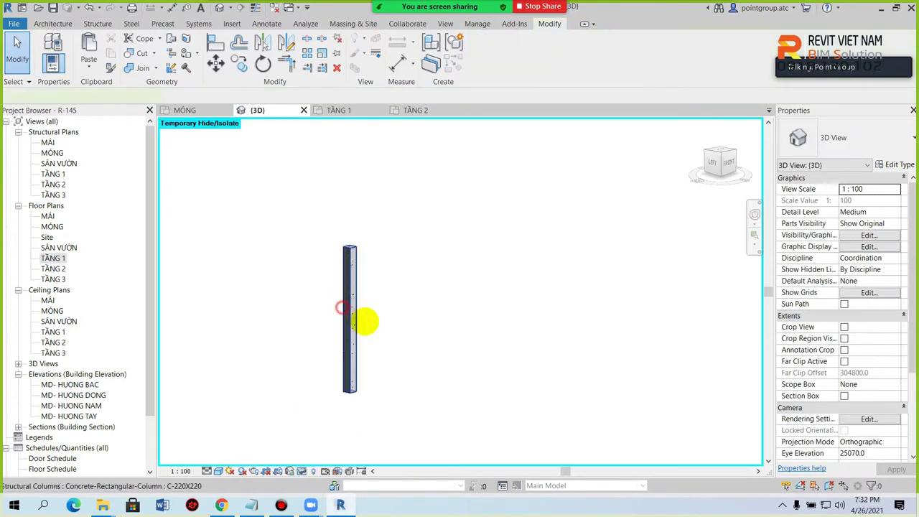
{"action": "left_click", "coordinate": [343, 309]}
{"action": "mouse_move", "coordinate": [263, 369]}
{"action": "middle_mouse_down", "text": "shift"}
{"action": "mouse_move", "coordinate": [337, 323]}
{"action": "mouse_move", "coordinate": [359, 337]}
{"action": "mouse_move", "coordinate": [324, 359]}
{"action": "middle_mouse_up", "text": "shift"}
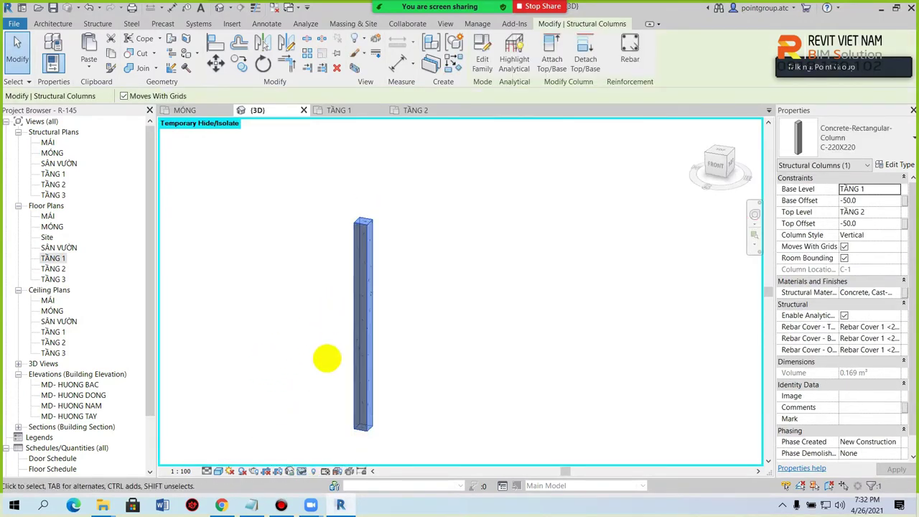
{"action": "left_click", "coordinate": [302, 470]}
{"action": "left_click", "coordinate": [323, 458]}
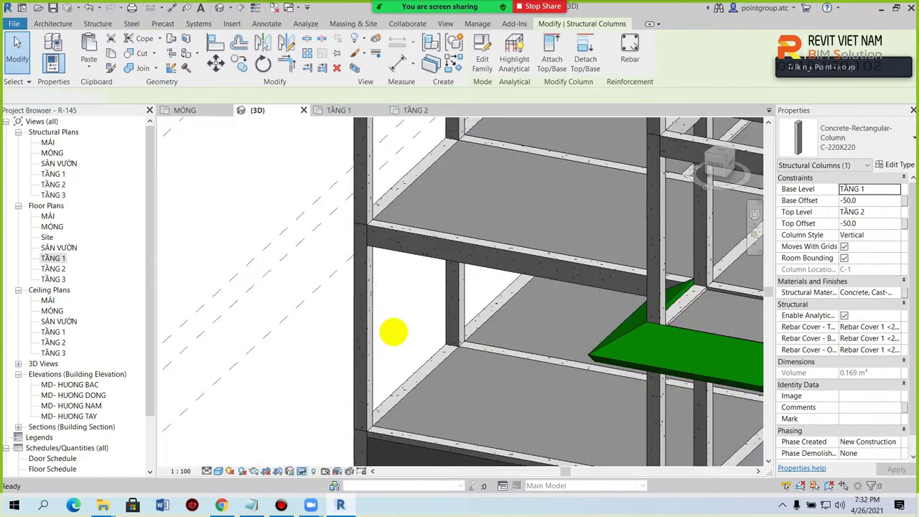
{"action": "left_click", "coordinate": [390, 328]}
{"action": "scroll", "coordinate": [390, 328], "scroll_direction": "up", "scroll_amount": 1}
{"action": "left_click", "coordinate": [365, 314]}
{"action": "mouse_move", "coordinate": [351, 333]}
{"action": "middle_mouse_down", "text": "shift"}
{"action": "mouse_move", "coordinate": [412, 322]}
{"action": "mouse_move", "coordinate": [309, 442]}
{"action": "middle_mouse_up", "text": "shift"}
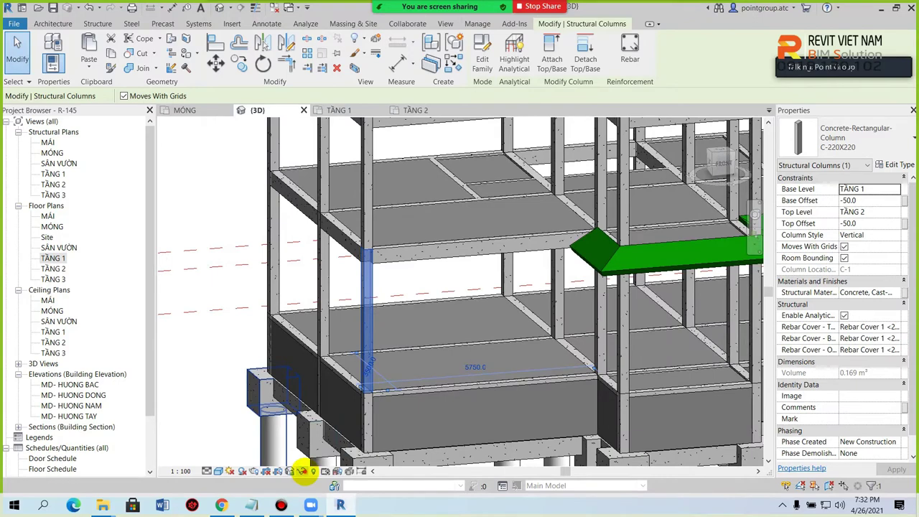
{"action": "left_click", "coordinate": [302, 471]}
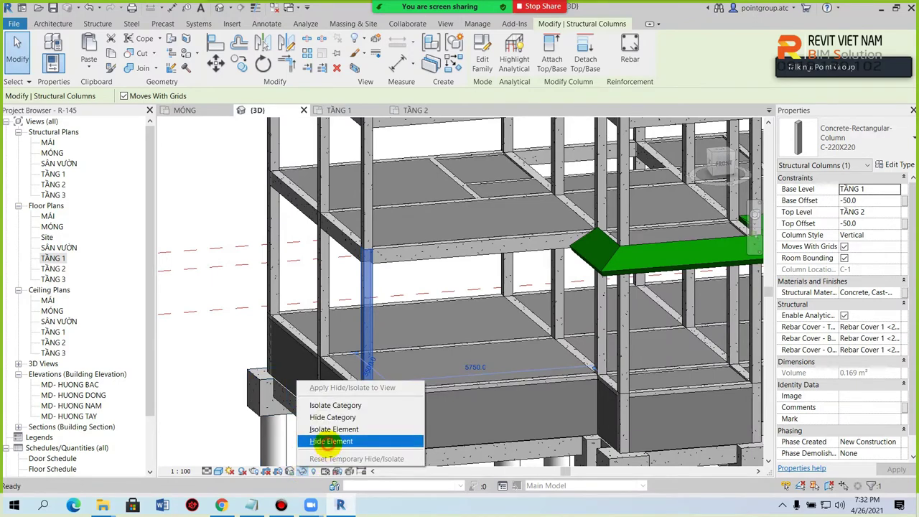
{"action": "left_click", "coordinate": [326, 441]}
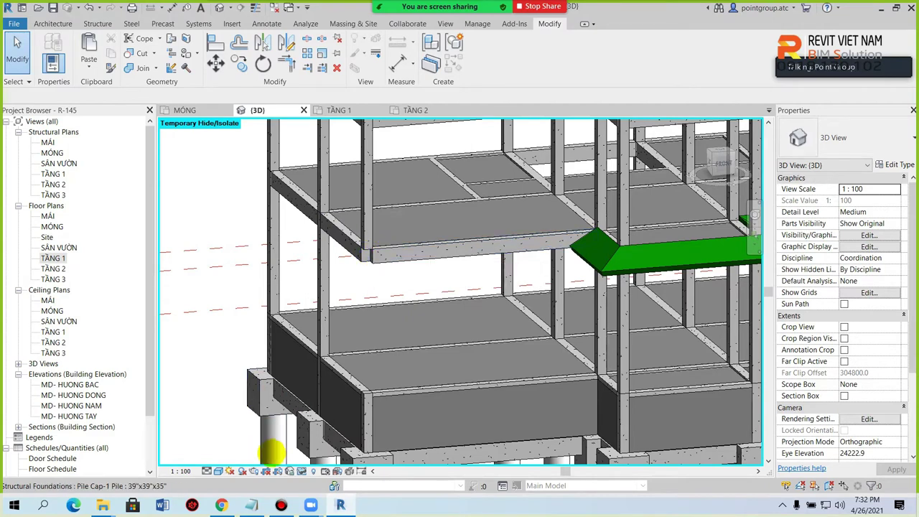
{"action": "left_click", "coordinate": [302, 471]}
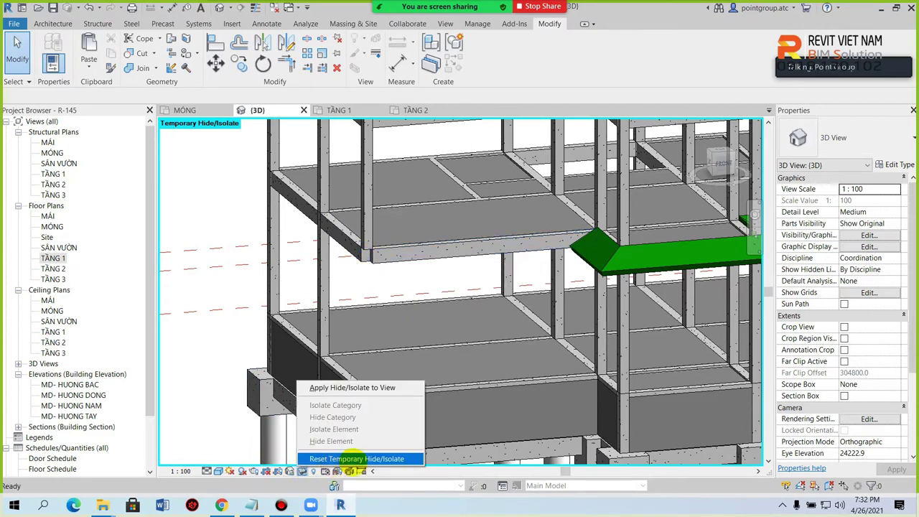
{"action": "left_click", "coordinate": [359, 459]}
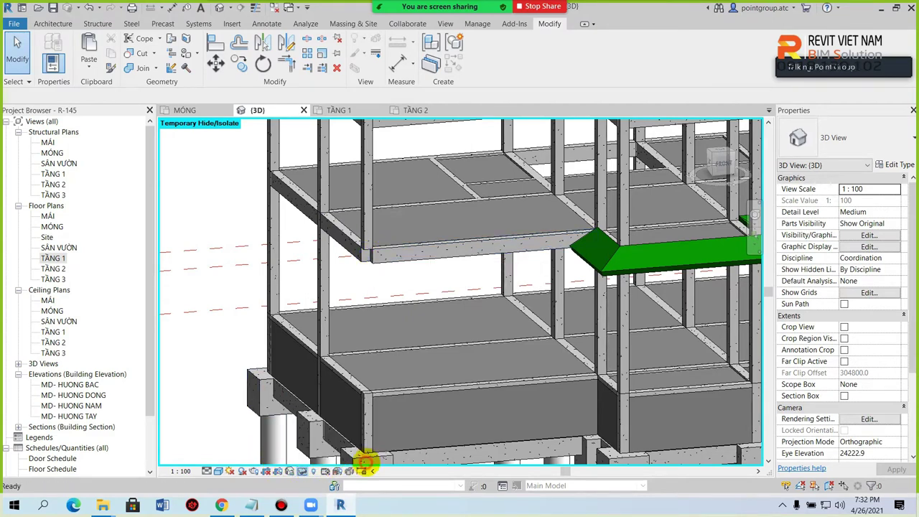
{"action": "scroll", "coordinate": [376, 323], "scroll_direction": "down", "scroll_amount": 2}
{"action": "scroll", "coordinate": [351, 319], "scroll_direction": "down", "scroll_amount": 1}
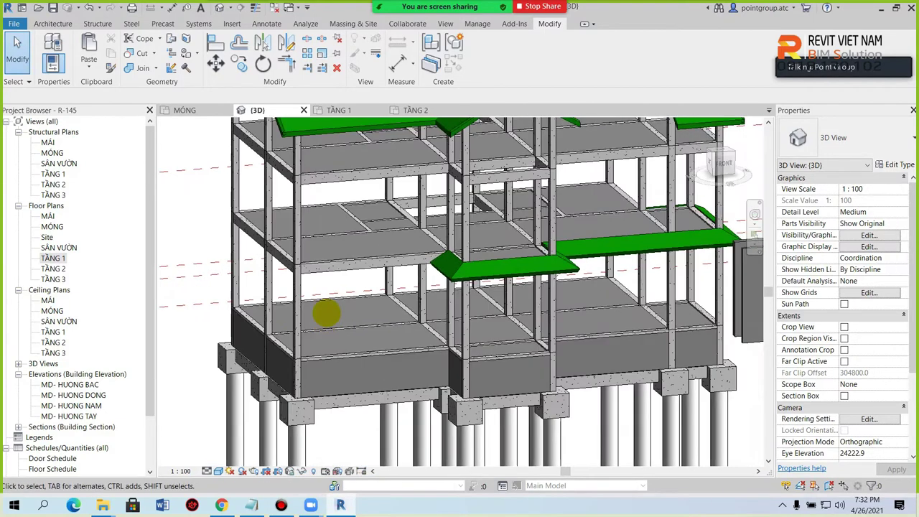
{"action": "scroll", "coordinate": [345, 326], "scroll_direction": "down", "scroll_amount": 2}
{"action": "scroll", "coordinate": [366, 341], "scroll_direction": "down", "scroll_amount": 1}
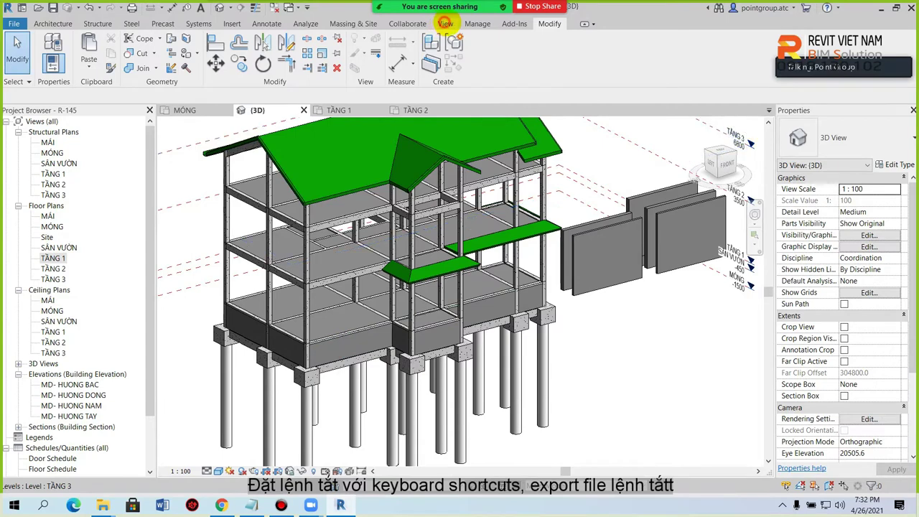
Step: Open the Keyboard Shortcuts settings and filter the commands by ISO
{"action": "left_click", "coordinate": [445, 23]}
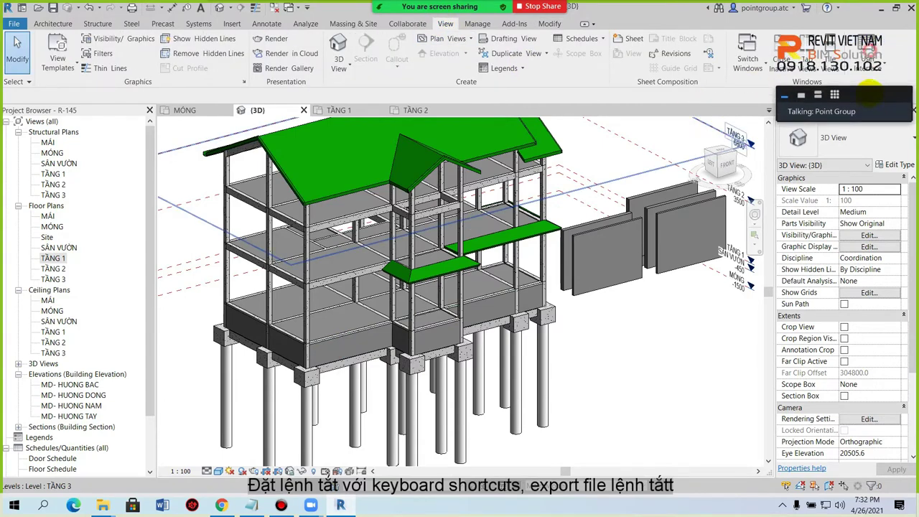
{"action": "left_click", "coordinate": [876, 63]}
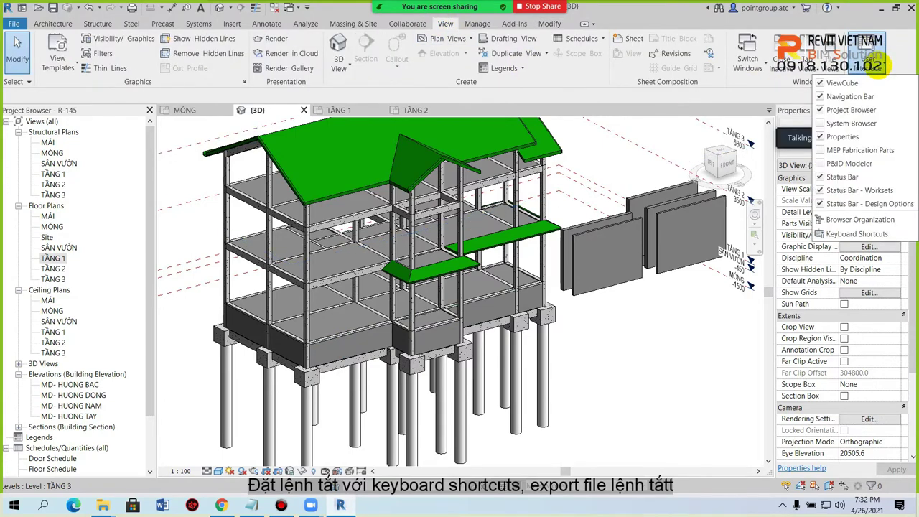
{"action": "left_click", "coordinate": [854, 234]}
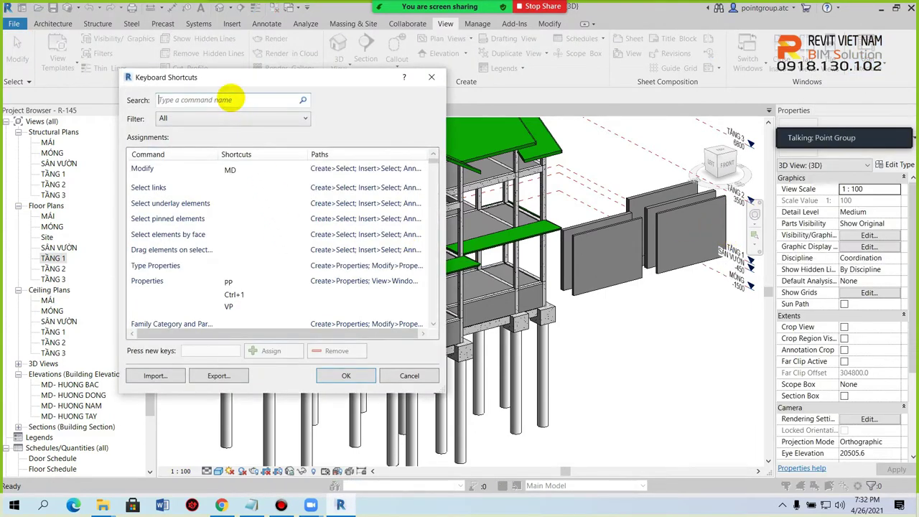
{"action": "type", "text": "ISO"}
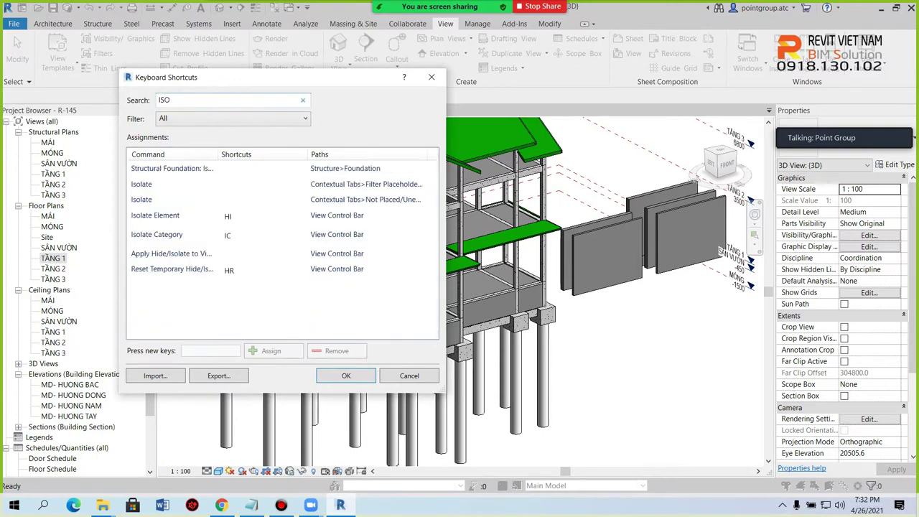
Step: Assign shortcut 11 to Isolate Element alongside its existing HI
{"action": "left_click", "coordinate": [193, 215]}
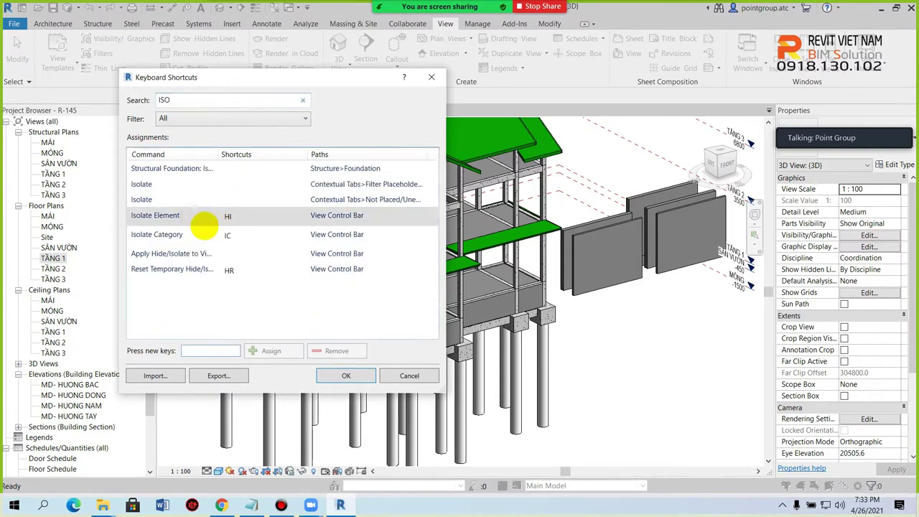
{"action": "left_click", "coordinate": [227, 217]}
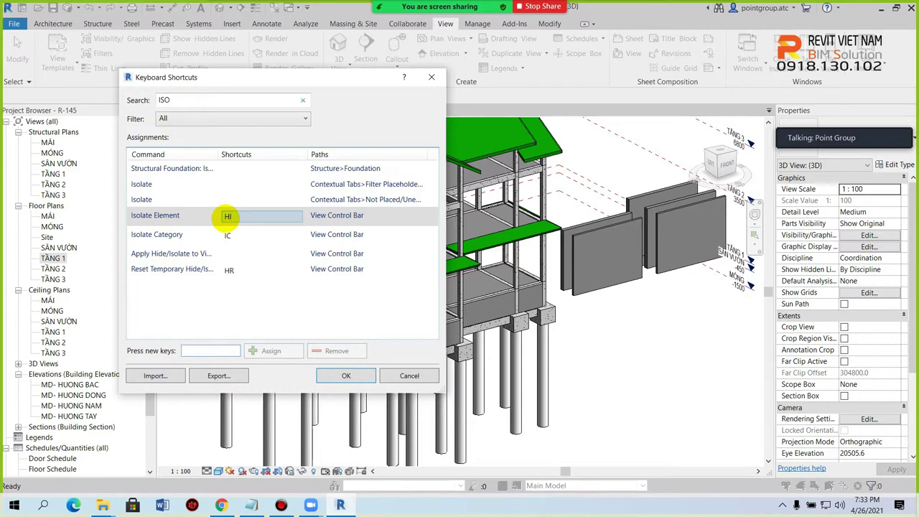
{"action": "left_click", "coordinate": [212, 350]}
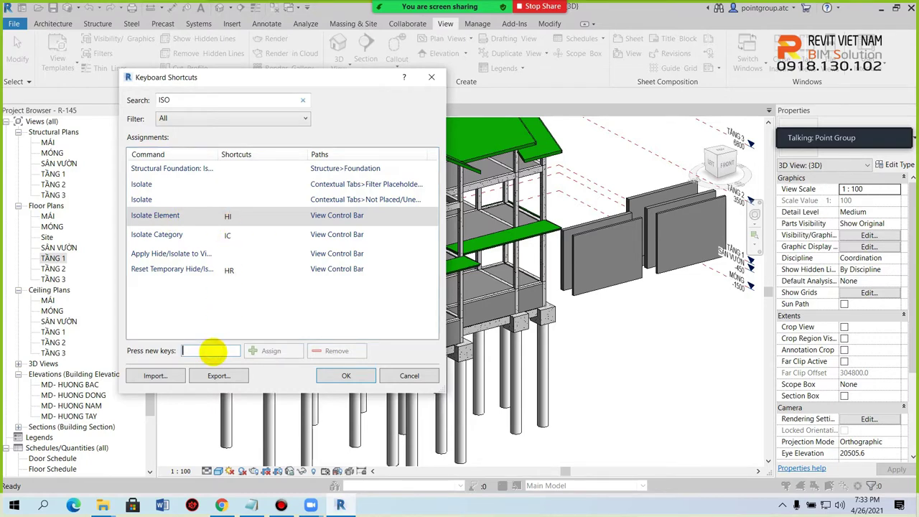
{"action": "type", "text": "11"}
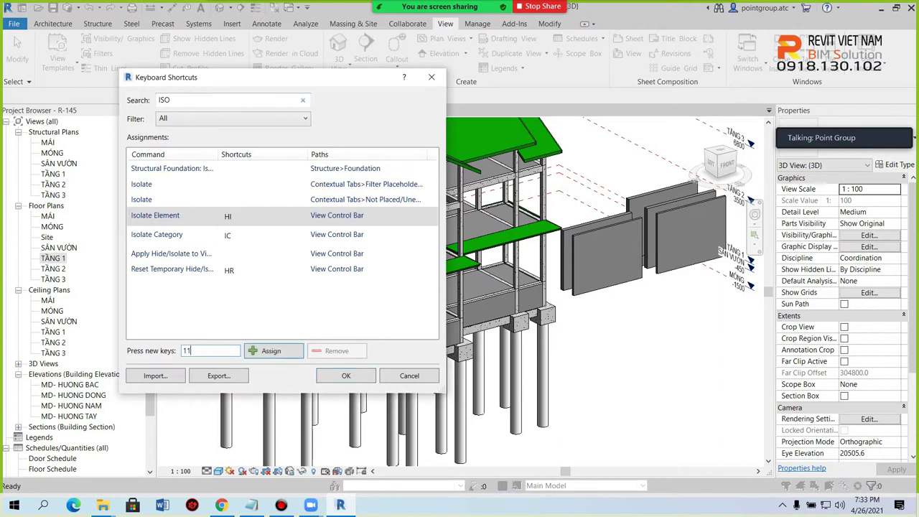
{"action": "left_click", "coordinate": [268, 352]}
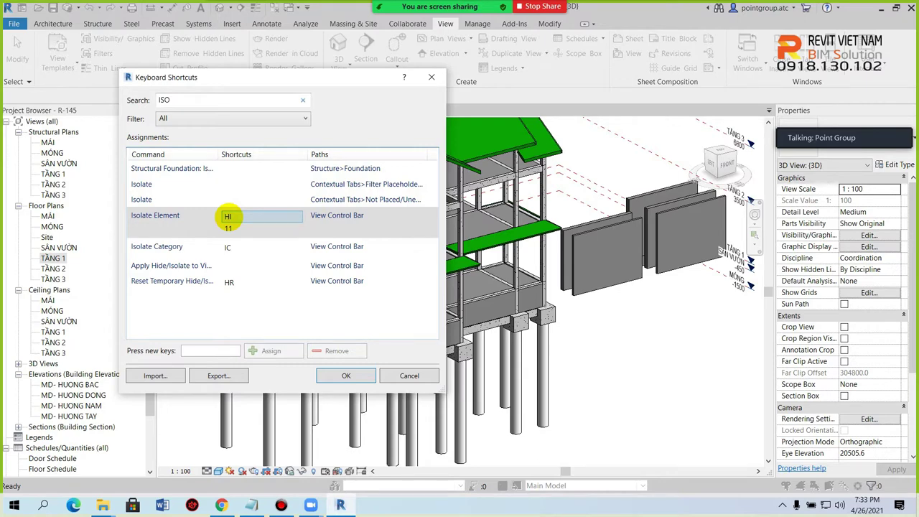
Step: Assign 22 to Isolate Category and 33 to Reset Temporary Hide/Isolate
{"action": "left_click", "coordinate": [209, 251]}
{"action": "left_click", "coordinate": [202, 349]}
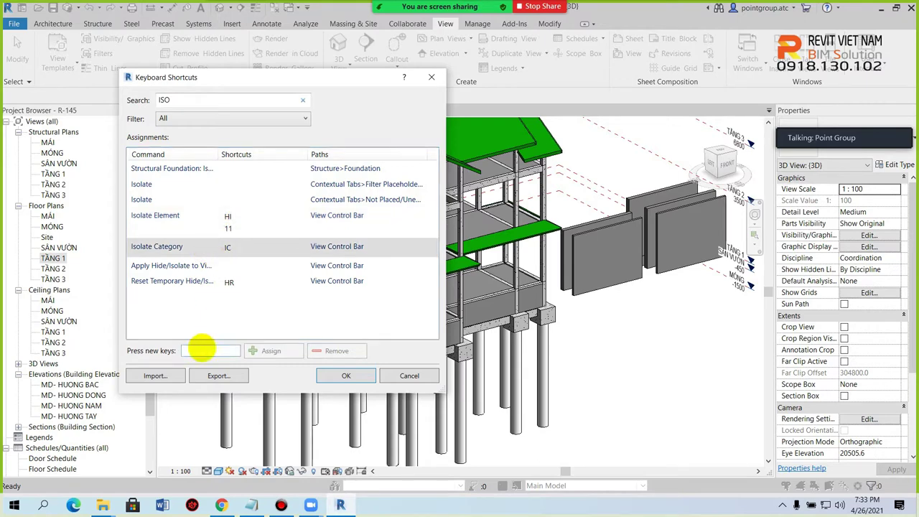
{"action": "type", "text": "22"}
{"action": "left_click", "coordinate": [265, 351]}
{"action": "left_click", "coordinate": [223, 292]}
{"action": "left_click", "coordinate": [213, 350]}
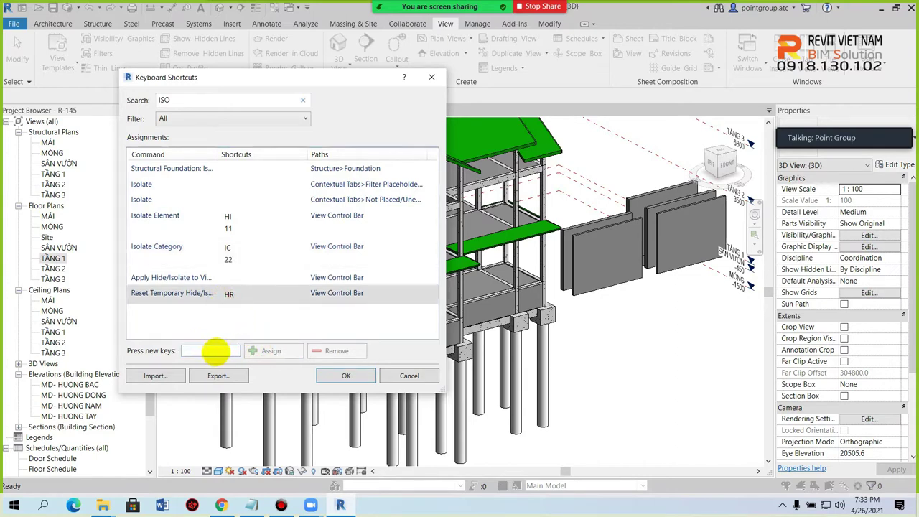
{"action": "type", "text": "33"}
{"action": "left_click", "coordinate": [265, 350]}
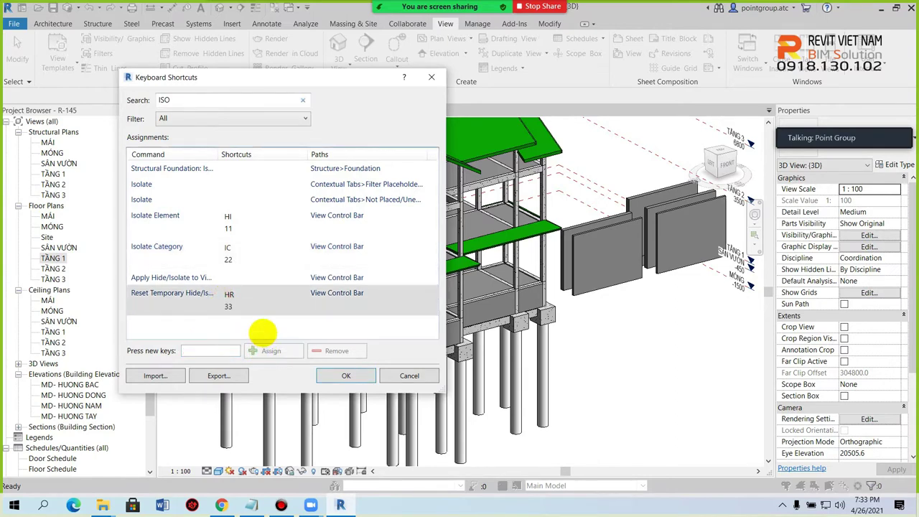
{"action": "left_click", "coordinate": [304, 99]}
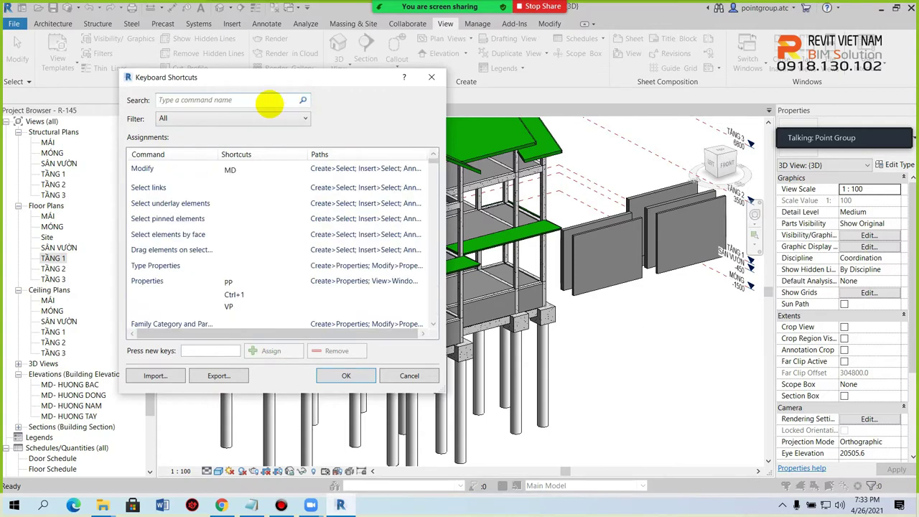
Step: Find Default 3D View by searching 3D and assign it the shortcut QQ
{"action": "type", "text": "3D"}
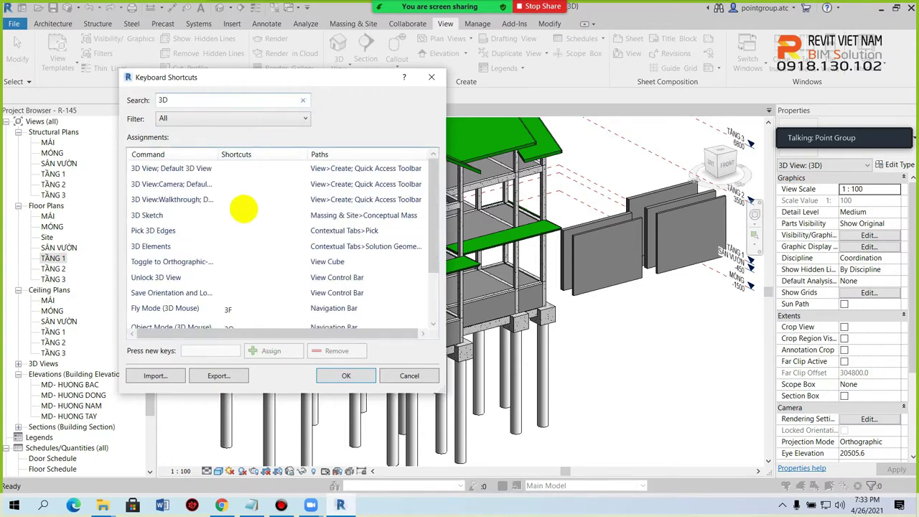
{"action": "left_click", "coordinate": [191, 172]}
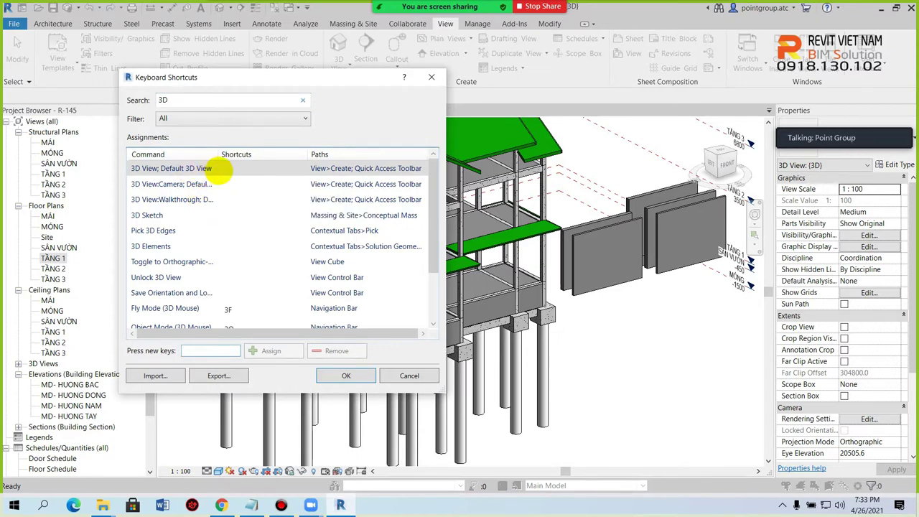
{"action": "left_click", "coordinate": [205, 350]}
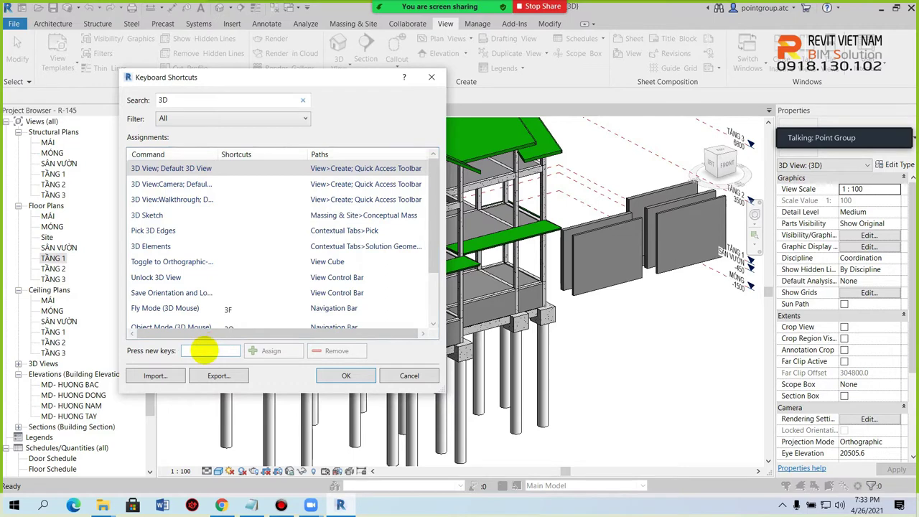
{"action": "type", "text": "QQ"}
{"action": "left_click", "coordinate": [267, 350]}
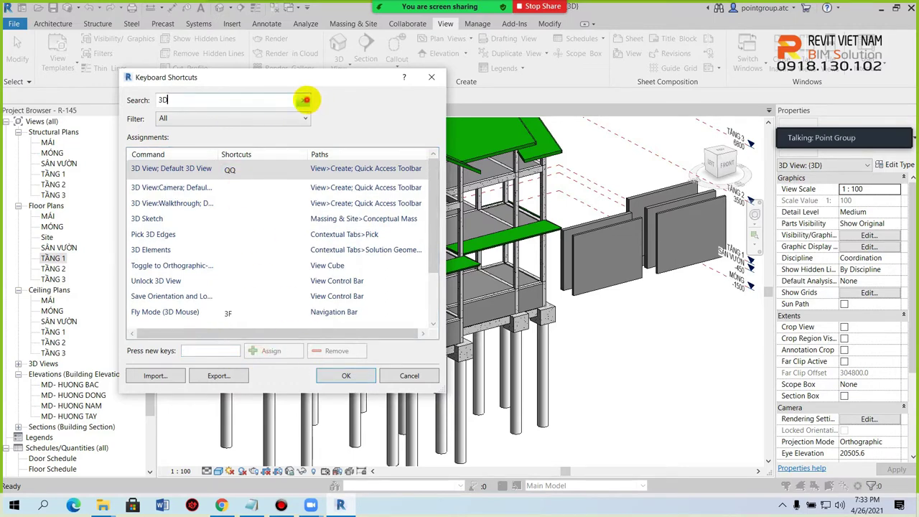
Step: Assign JJ to Join Geometry and save the shortcuts with OK
{"action": "left_click", "coordinate": [302, 100]}
{"action": "type", "text": "JOIN"}
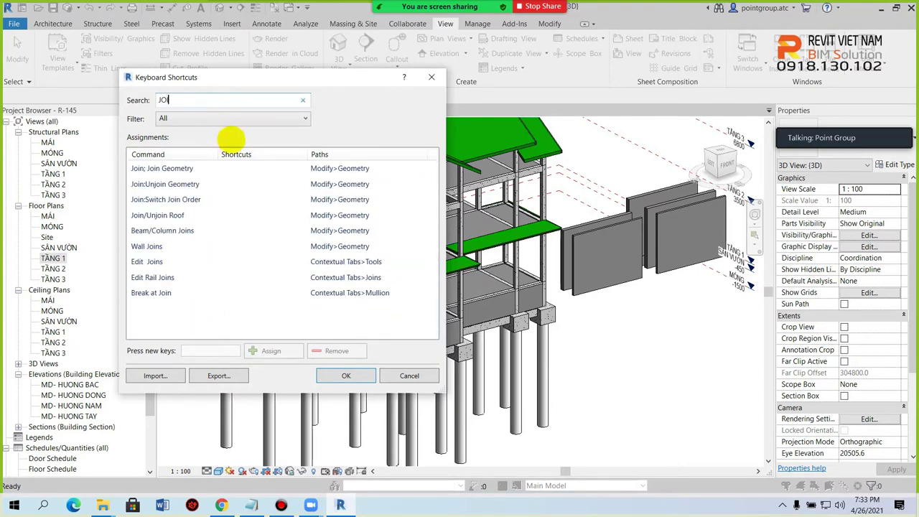
{"action": "left_click", "coordinate": [184, 170]}
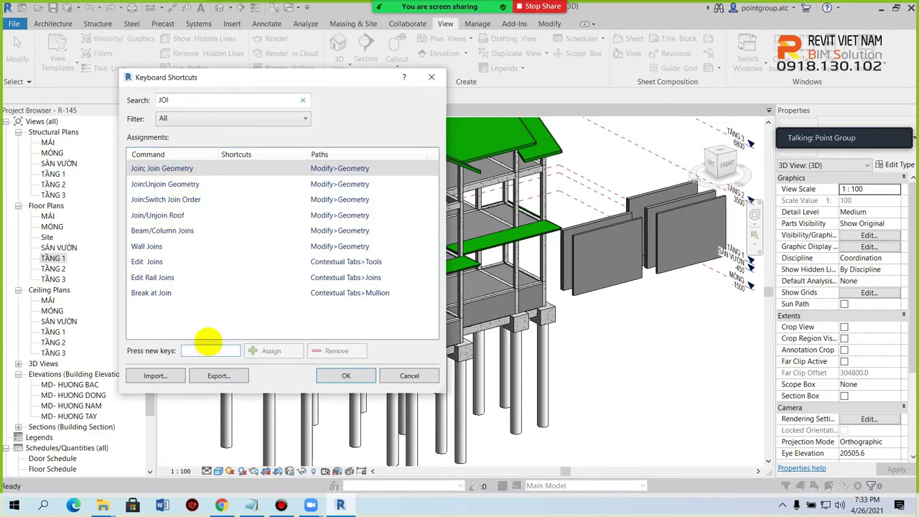
{"action": "left_click", "coordinate": [210, 350]}
{"action": "type", "text": "JJ"}
{"action": "left_click", "coordinate": [262, 350]}
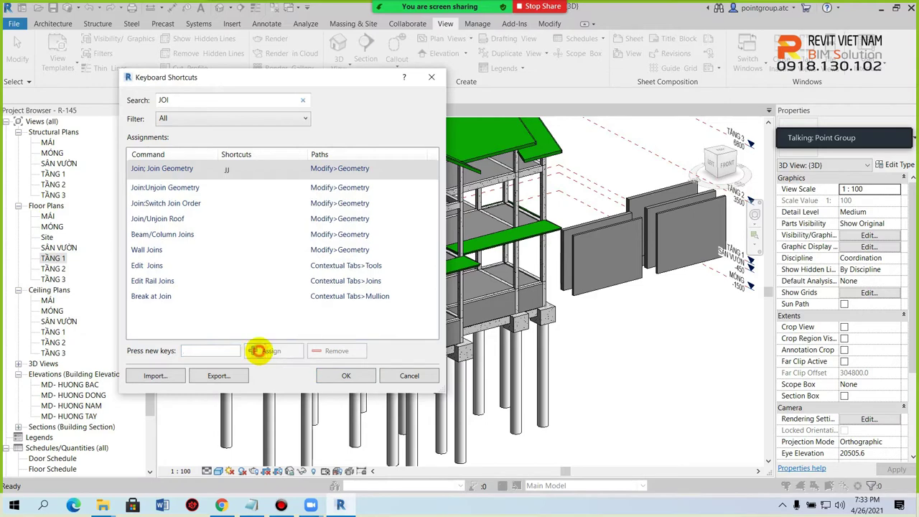
{"action": "left_click", "coordinate": [338, 376]}
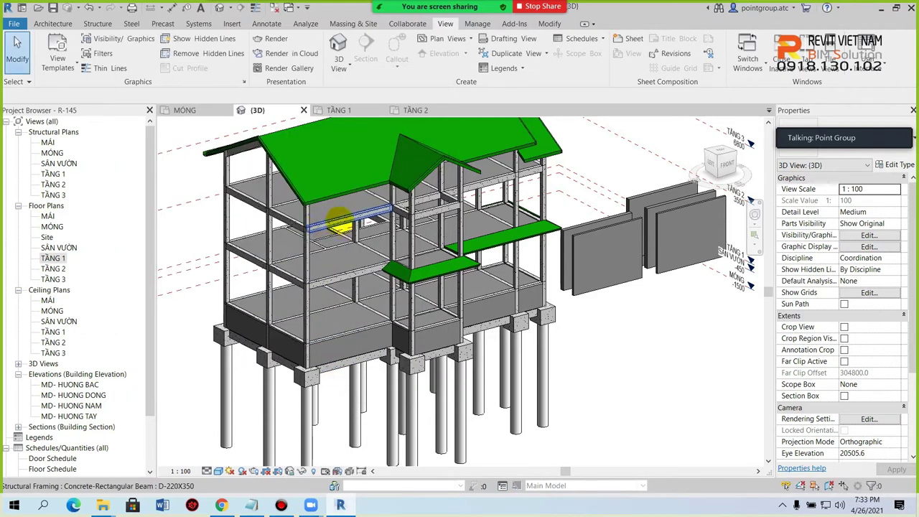
Step: Check a beam's Join Geometry options, then reopen Keyboard Shortcuts and start an export
{"action": "left_click", "coordinate": [544, 27]}
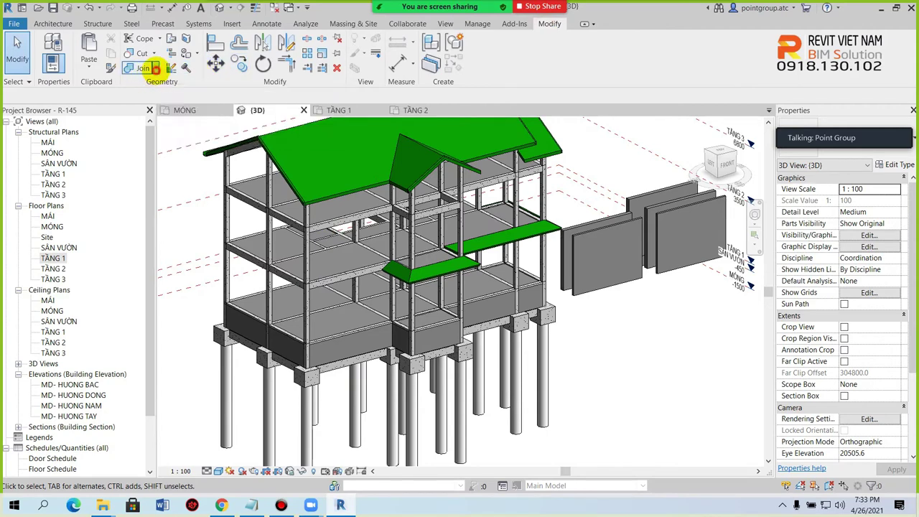
{"action": "left_click", "coordinate": [155, 68]}
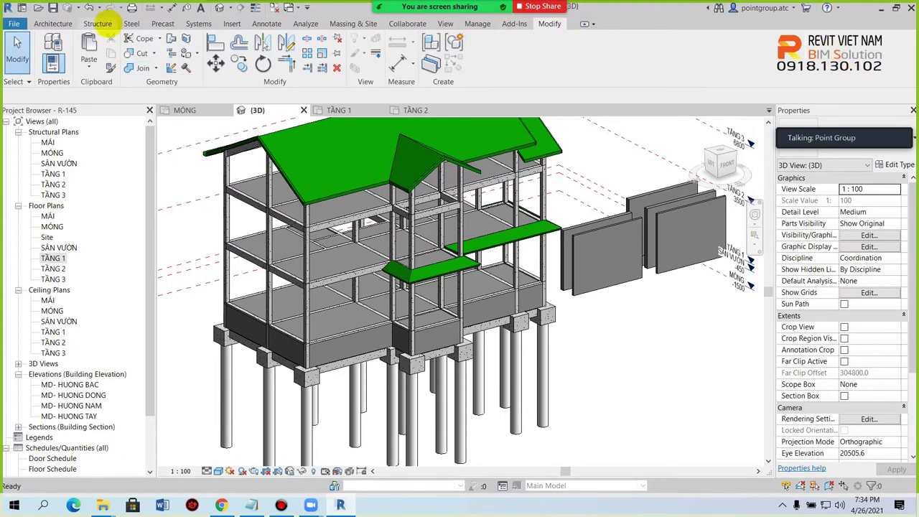
{"action": "left_click", "coordinate": [445, 23]}
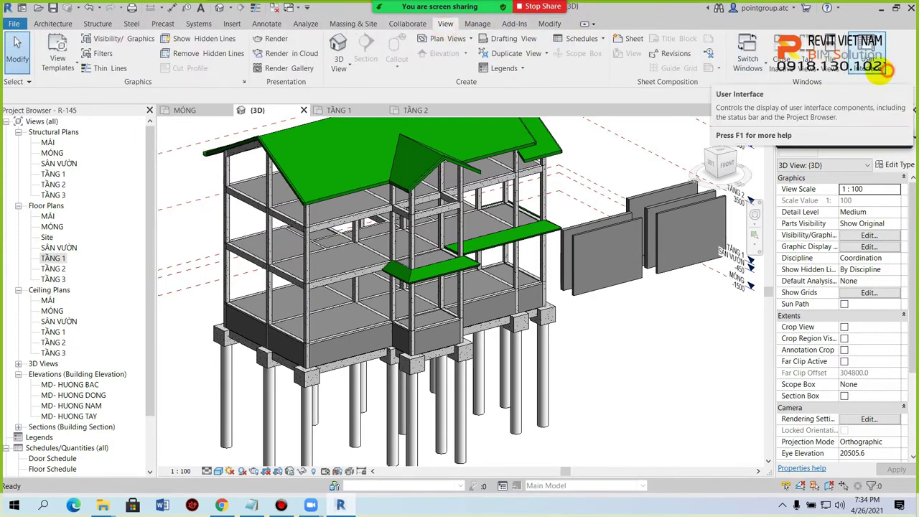
{"action": "left_click", "coordinate": [885, 70]}
{"action": "left_click", "coordinate": [846, 228]}
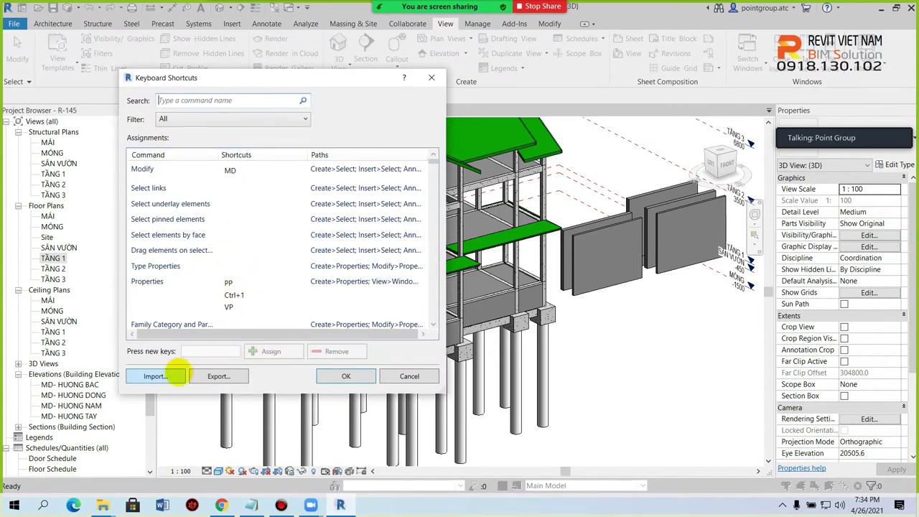
{"action": "left_click", "coordinate": [216, 376]}
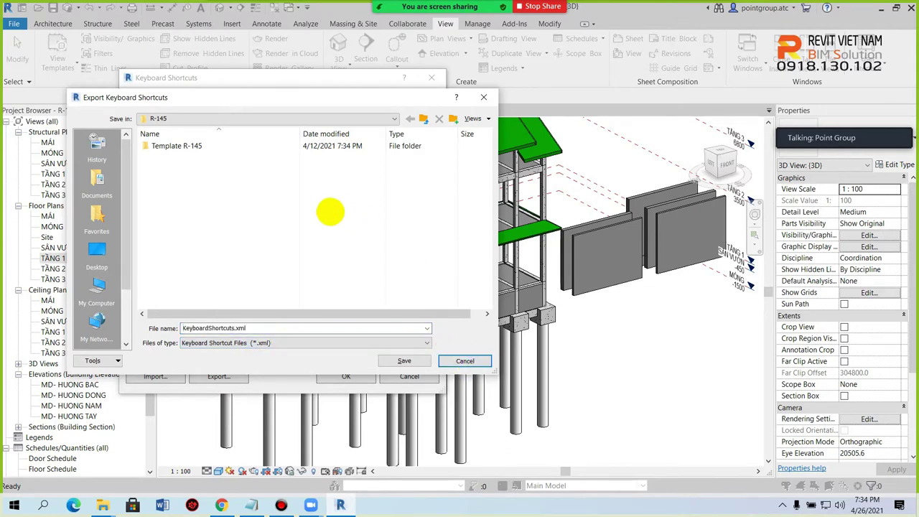
Step: Create a new folder named Lenh tat in R-145 and open it
{"action": "left_click", "coordinate": [453, 118]}
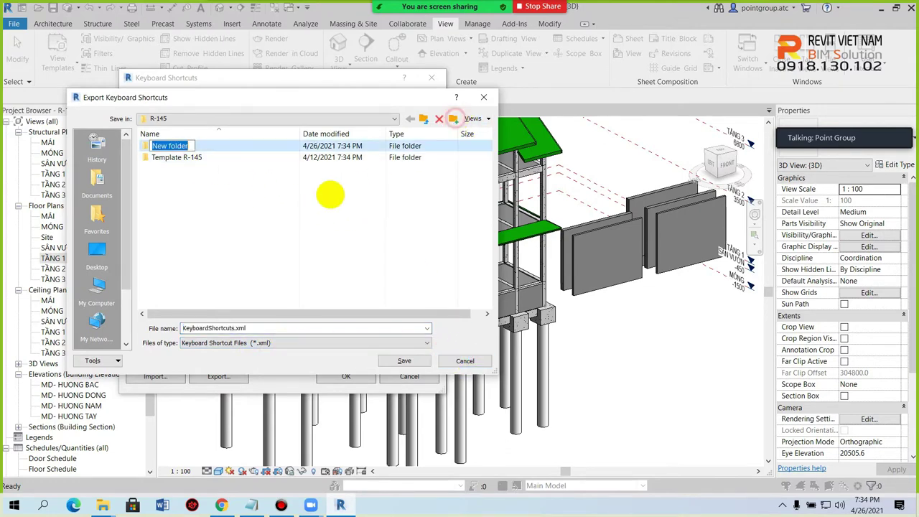
{"action": "type", "text": "LENH"}
{"action": "key", "text": "BackSpace"}
{"action": "key", "text": "BackSpace"}
{"action": "key", "text": "BackSpace"}
{"action": "key", "text": "BackSpace"}
{"action": "type", "text": "("}
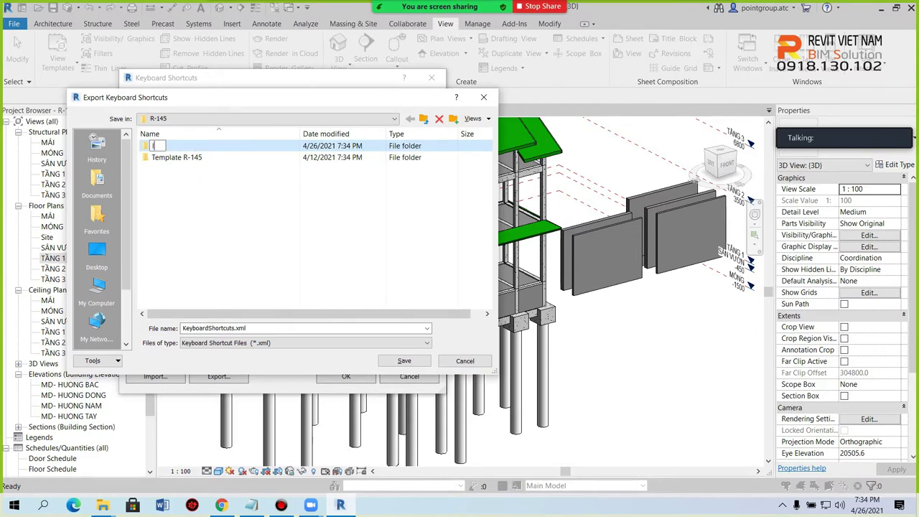
{"action": "type", "text": "Len"}
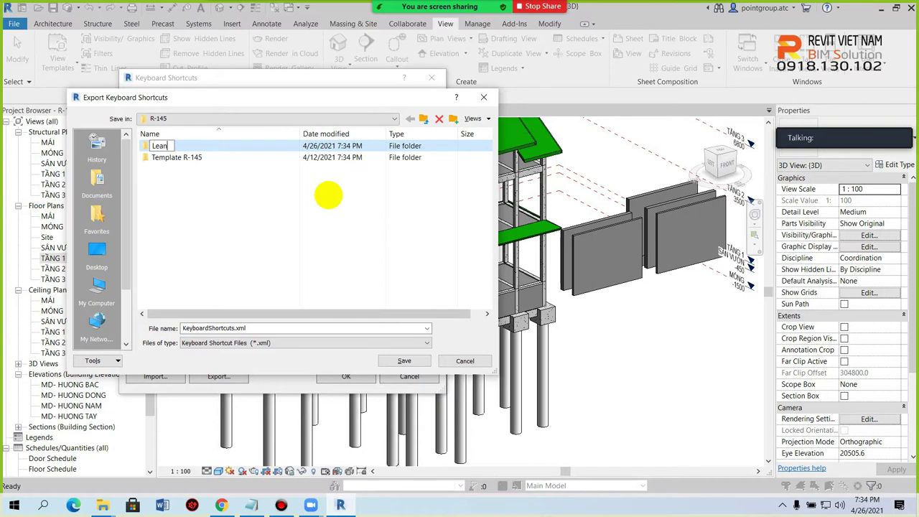
{"action": "type", "text": "h tat"}
{"action": "left_click", "coordinate": [173, 145]}
{"action": "double_click", "coordinate": [172, 145]}
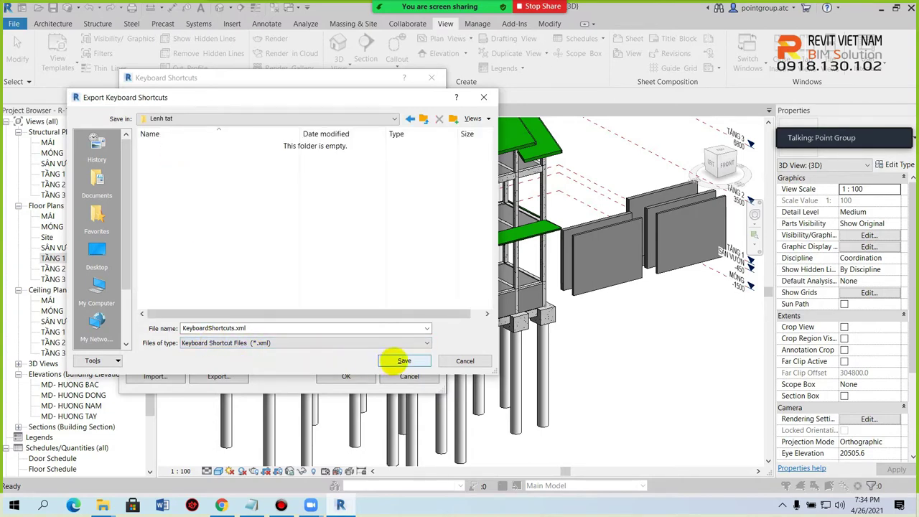
Step: Prefix the file name with 210426- and save the shortcuts XML there
{"action": "left_click", "coordinate": [193, 328]}
{"action": "double_click", "coordinate": [194, 328]}
{"action": "left_click", "coordinate": [182, 327]}
{"action": "type", "text": "210426-"}
{"action": "left_click", "coordinate": [404, 360]}
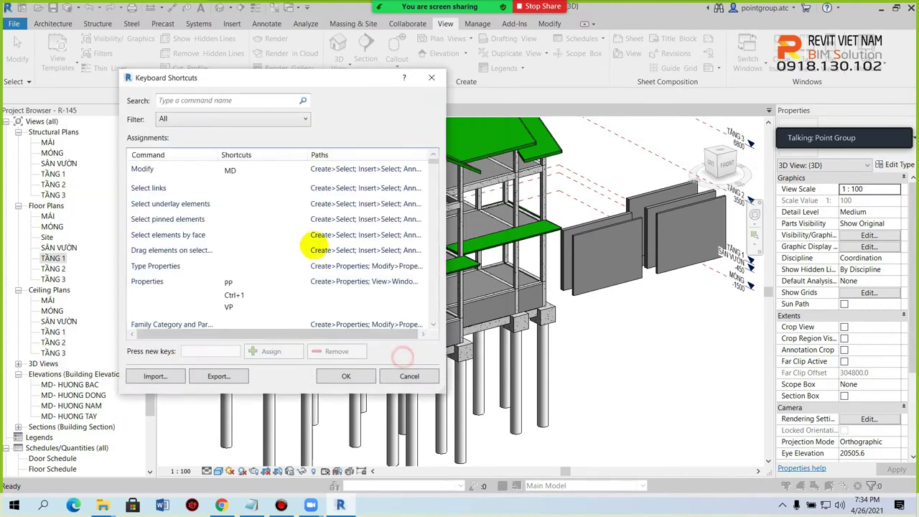
Step: Import the exported 210426 shortcuts XML file, then close Keyboard Shortcuts with OK
{"action": "left_click", "coordinate": [151, 376]}
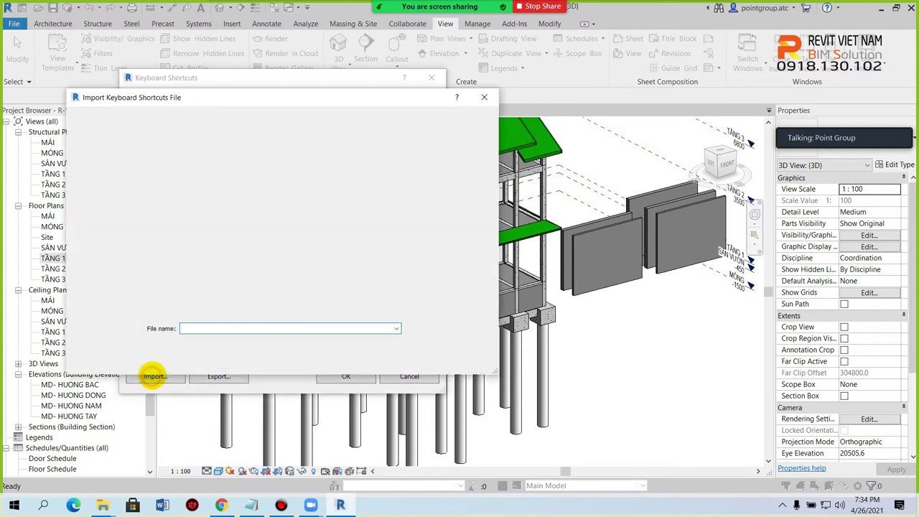
{"action": "left_click", "coordinate": [183, 147]}
{"action": "left_click", "coordinate": [465, 360]}
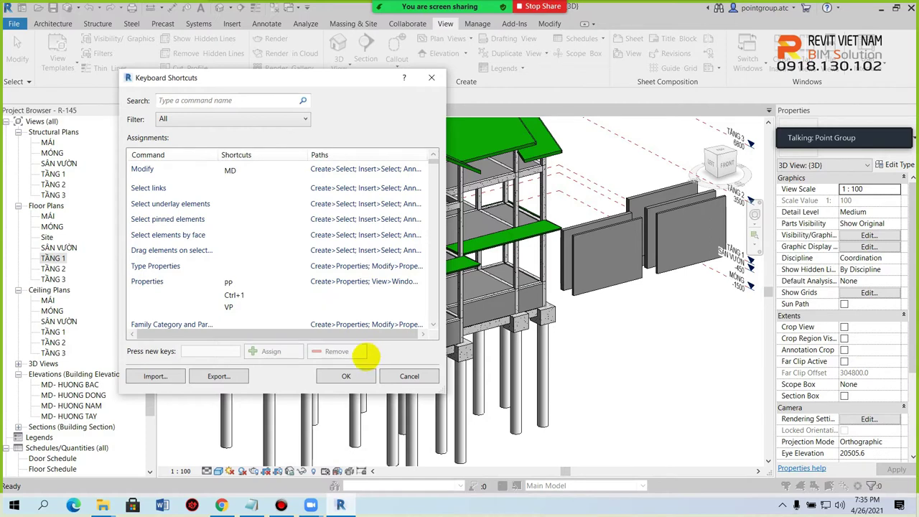
{"action": "left_click", "coordinate": [346, 376]}
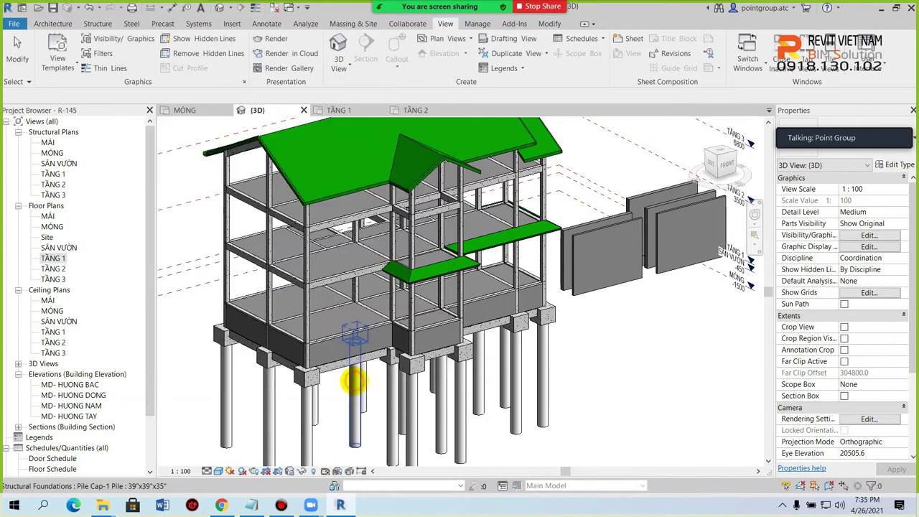
Step: Isolate a foundation wall with HI, then reset the view with HR
{"action": "scroll", "coordinate": [564, 390], "scroll_direction": "down", "scroll_amount": 2}
{"action": "scroll", "coordinate": [372, 322], "scroll_direction": "up", "scroll_amount": 5}
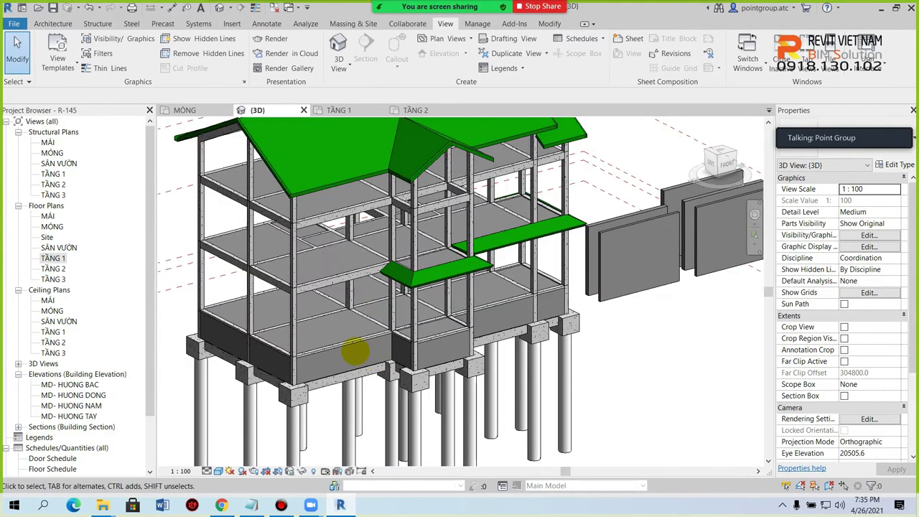
{"action": "left_click", "coordinate": [347, 351]}
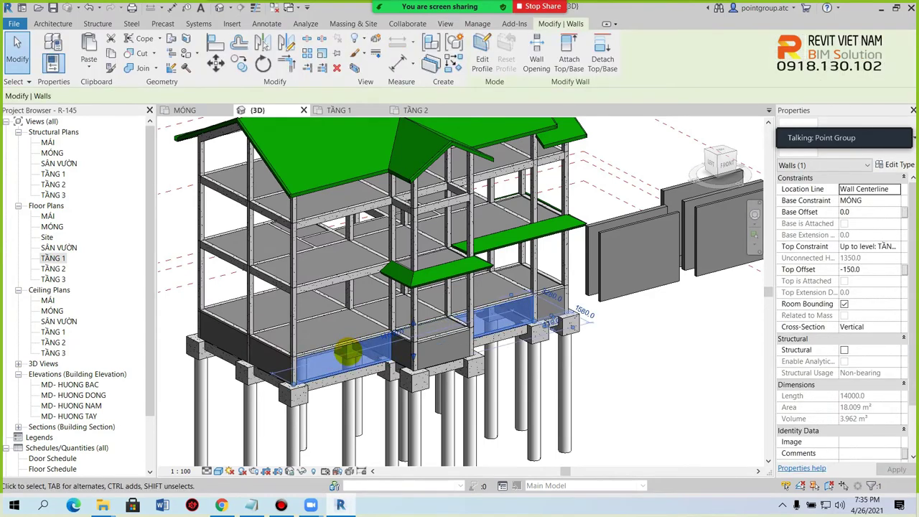
{"action": "key", "text": "h"}
{"action": "key", "text": "i"}
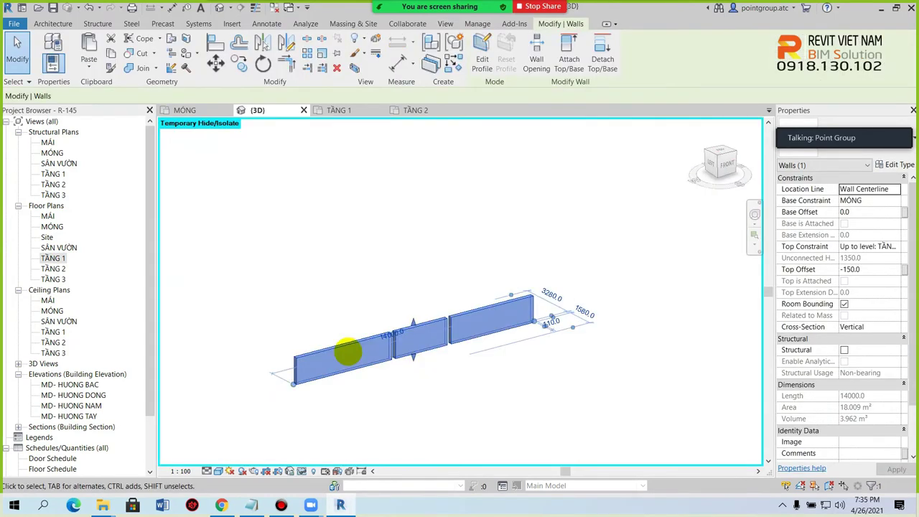
{"action": "key", "text": "h"}
{"action": "key", "text": "r"}
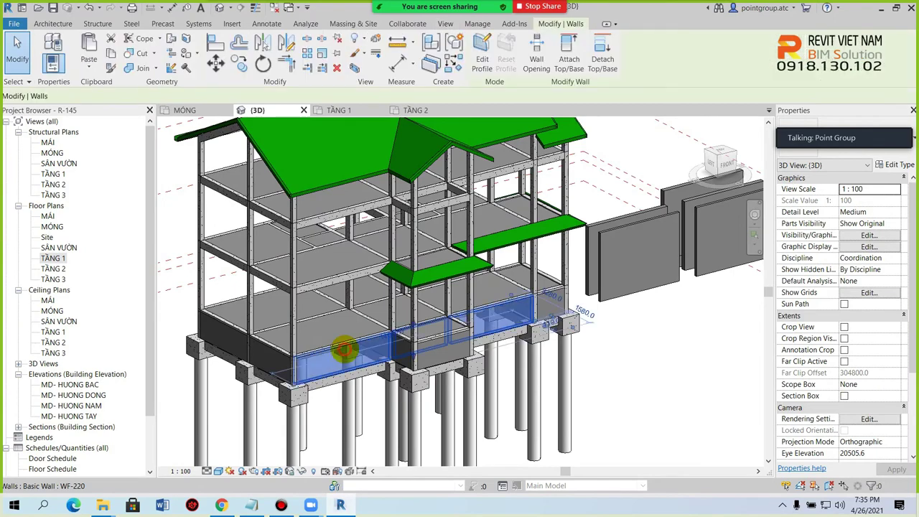
Step: Isolate the walls category with IC, then reset with HR and deselect
{"action": "left_click", "coordinate": [344, 350]}
{"action": "key", "text": "i"}
{"action": "key", "text": "c"}
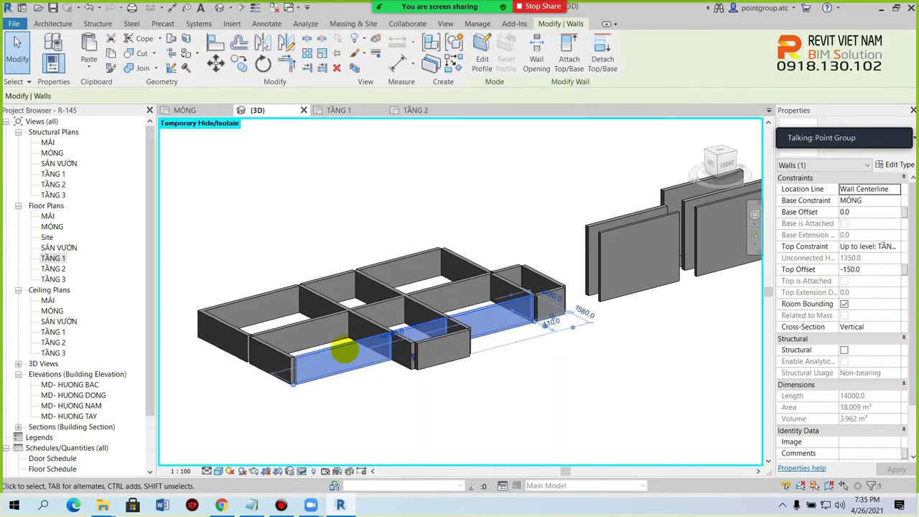
{"action": "key", "text": "h"}
{"action": "key", "text": "r"}
{"action": "key", "text": "Escape"}
Step: Isolate the column, beam, pile cap and green roof categories together with IC
{"action": "scroll", "coordinate": [338, 324], "scroll_direction": "up", "scroll_amount": 3}
{"action": "scroll", "coordinate": [258, 315], "scroll_direction": "up", "scroll_amount": 3}
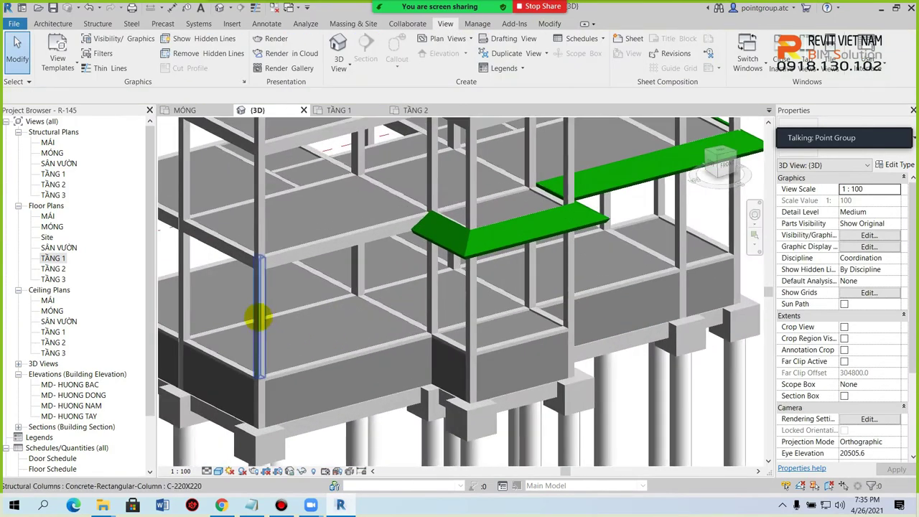
{"action": "left_click", "coordinate": [259, 316]}
{"action": "left_click", "coordinate": [296, 261], "text": "ctrl"}
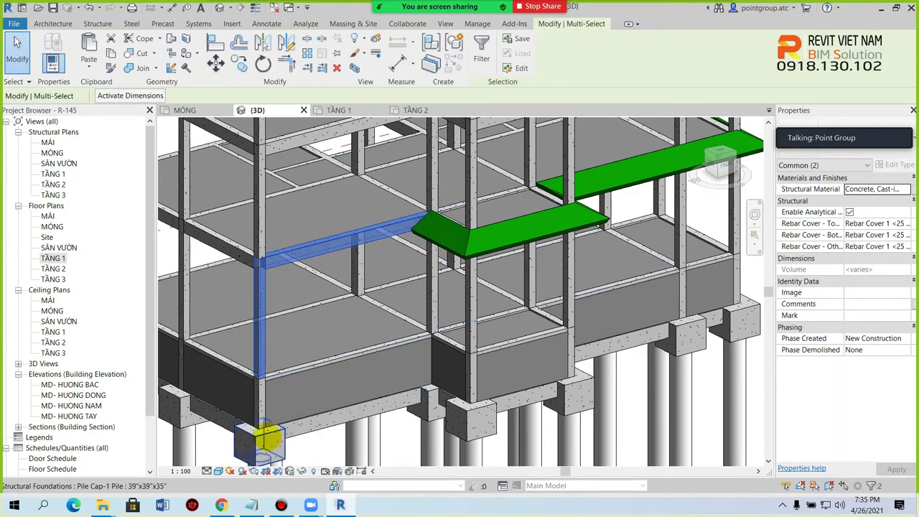
{"action": "left_click", "coordinate": [265, 434], "text": "ctrl"}
{"action": "scroll", "coordinate": [302, 359], "scroll_direction": "down", "scroll_amount": 2}
{"action": "scroll", "coordinate": [414, 327], "scroll_direction": "down", "scroll_amount": 2}
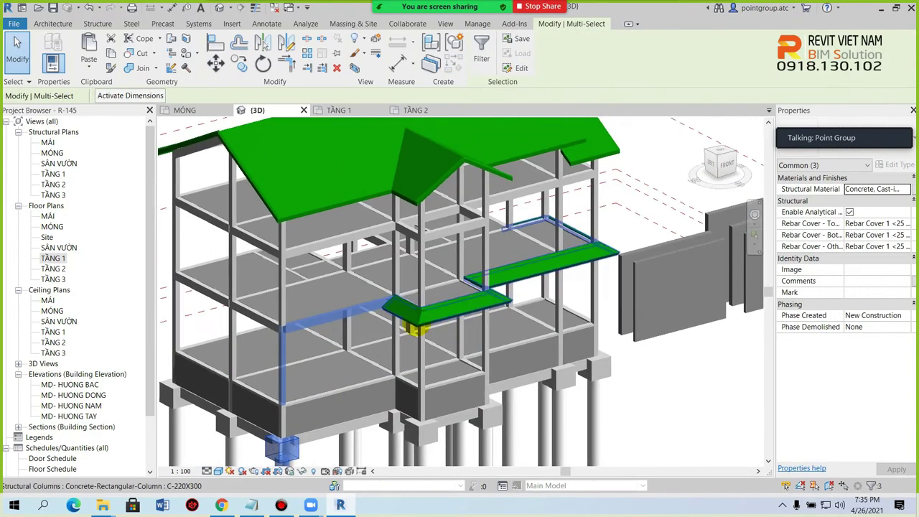
{"action": "left_click", "coordinate": [419, 323], "text": "ctrl"}
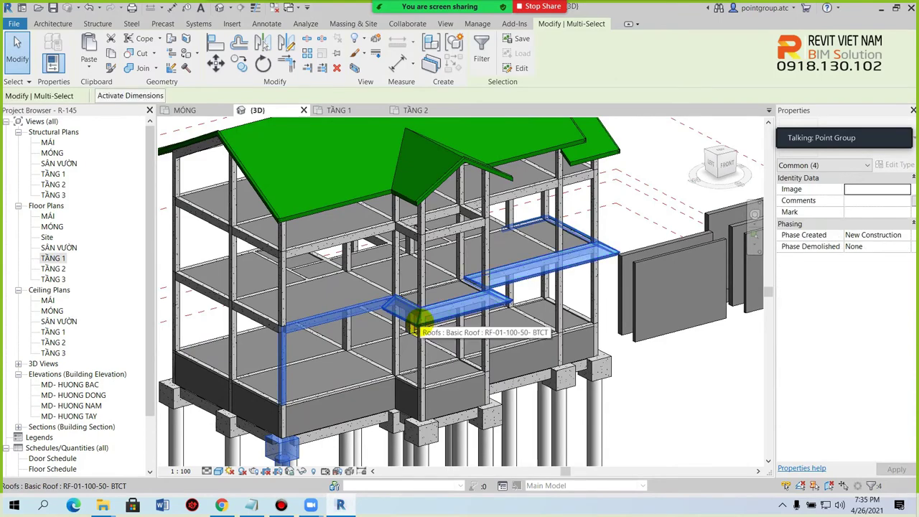
{"action": "key", "text": "i"}
{"action": "key", "text": "c"}
{"action": "left_click", "coordinate": [656, 338]}
{"action": "mouse_move", "coordinate": [656, 338]}
{"action": "middle_mouse_down", "text": "shift"}
{"action": "mouse_move", "coordinate": [550, 334]}
{"action": "mouse_move", "coordinate": [461, 376]}
{"action": "mouse_move", "coordinate": [610, 358]}
{"action": "mouse_move", "coordinate": [523, 328]}
{"action": "mouse_move", "coordinate": [564, 365]}
{"action": "mouse_move", "coordinate": [564, 313]}
{"action": "mouse_move", "coordinate": [542, 315]}
{"action": "mouse_move", "coordinate": [608, 335]}
{"action": "mouse_move", "coordinate": [608, 323]}
{"action": "middle_mouse_up", "text": "shift"}
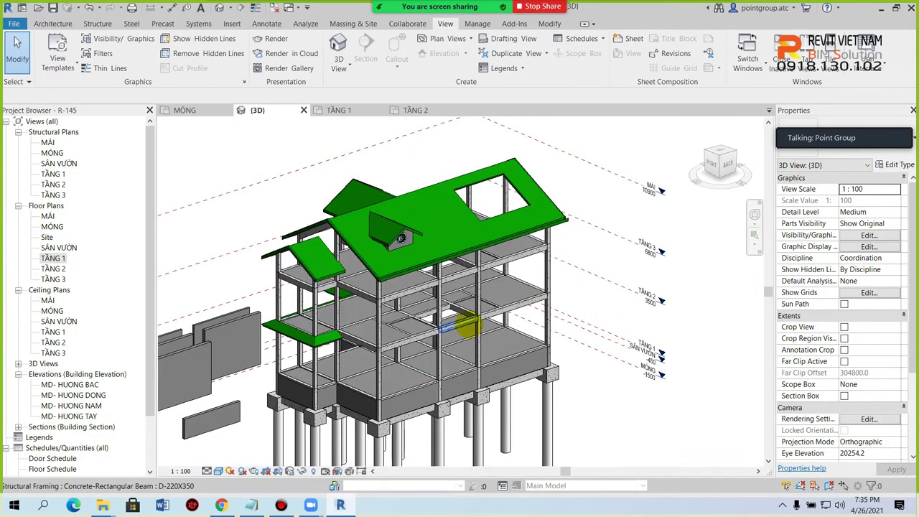
{"action": "double_click", "coordinate": [52, 258]}
{"action": "scroll", "coordinate": [400, 293], "scroll_direction": "down", "scroll_amount": 2}
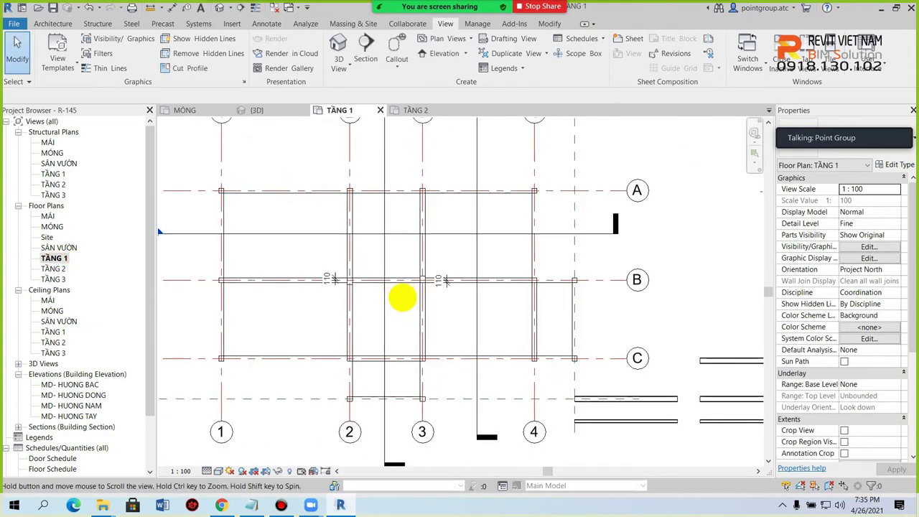
{"action": "middle_click_drag", "start_coordinate": [400, 293], "coordinate": [414, 306]}
{"action": "key", "text": "ctrl+Tab"}
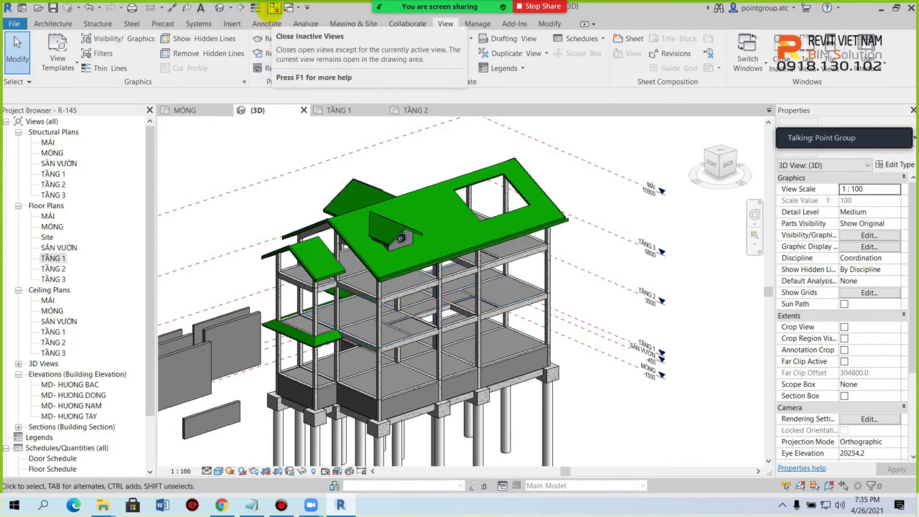
Step: Close all inactive views, keeping only the 3D house view, and reframe the full model
{"action": "left_click", "coordinate": [256, 8]}
{"action": "middle_click_drag", "start_coordinate": [404, 300], "coordinate": [386, 354], "text": "shift"}
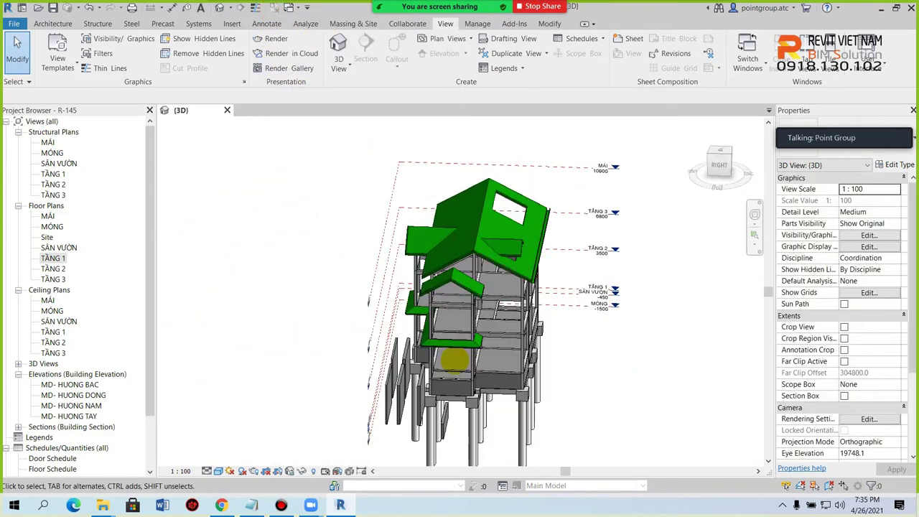
{"action": "scroll", "coordinate": [386, 354], "scroll_direction": "up", "scroll_amount": 2}
{"action": "scroll", "coordinate": [387, 359], "scroll_direction": "up", "scroll_amount": 3}
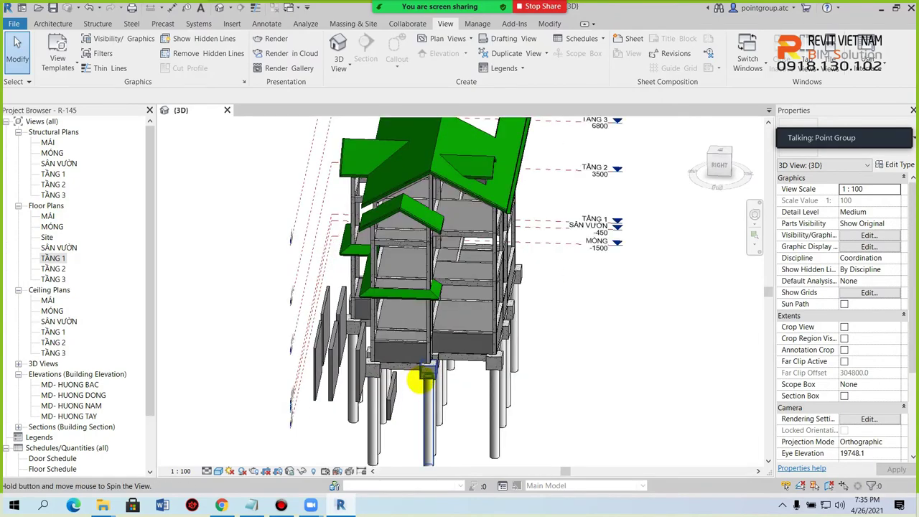
{"action": "mouse_move", "coordinate": [375, 374]}
{"action": "middle_mouse_down", "text": "shift"}
{"action": "mouse_move", "coordinate": [376, 431]}
{"action": "mouse_move", "coordinate": [365, 420]}
{"action": "mouse_move", "coordinate": [378, 390]}
{"action": "mouse_move", "coordinate": [470, 410]}
{"action": "middle_mouse_up", "text": "shift"}
{"action": "scroll", "coordinate": [431, 390], "scroll_direction": "up", "scroll_amount": 2}
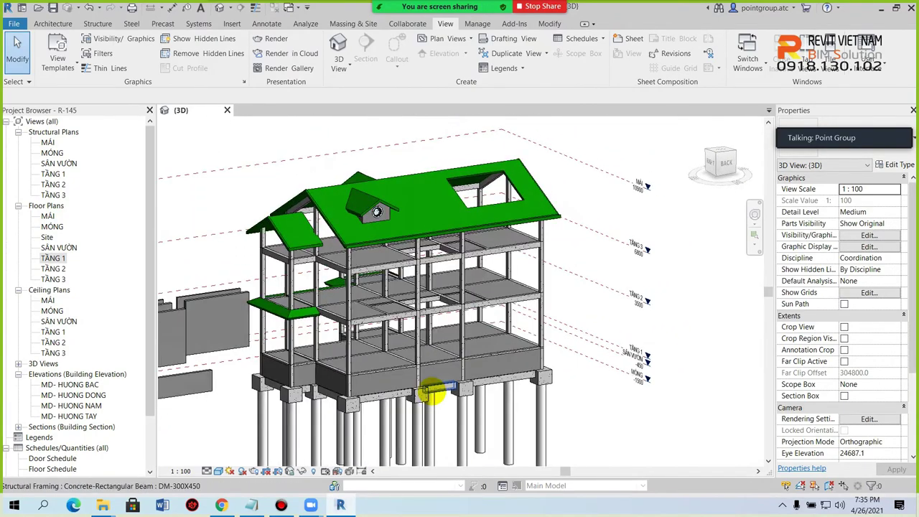
{"action": "scroll", "coordinate": [421, 256], "scroll_direction": "up", "scroll_amount": 2}
{"action": "scroll", "coordinate": [477, 359], "scroll_direction": "up", "scroll_amount": 2}
{"action": "scroll", "coordinate": [562, 345], "scroll_direction": "up", "scroll_amount": 2}
{"action": "scroll", "coordinate": [562, 345], "scroll_direction": "down", "scroll_amount": 3}
{"action": "mouse_move", "coordinate": [375, 291]}
{"action": "middle_mouse_down", "text": "shift"}
{"action": "mouse_move", "coordinate": [472, 324]}
{"action": "mouse_move", "coordinate": [419, 316]}
{"action": "middle_mouse_up", "text": "shift"}
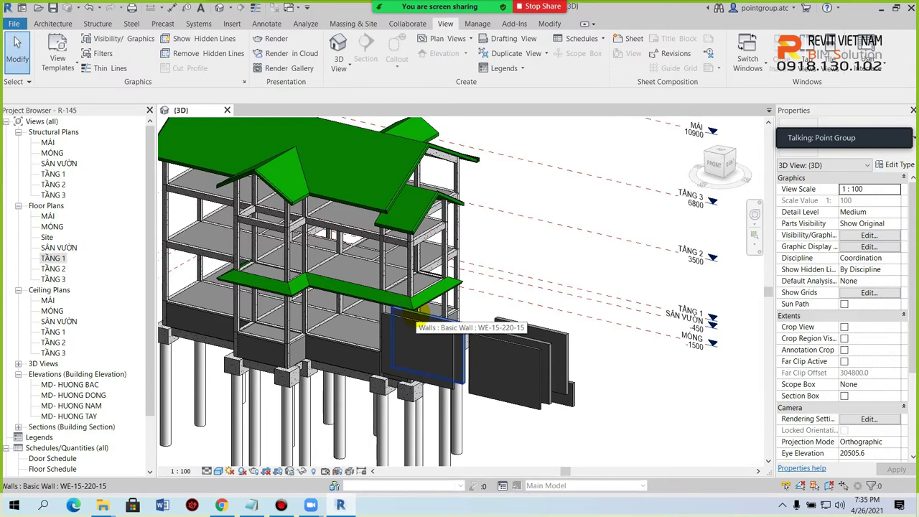
{"action": "middle_click_drag", "start_coordinate": [303, 242], "coordinate": [393, 267]}
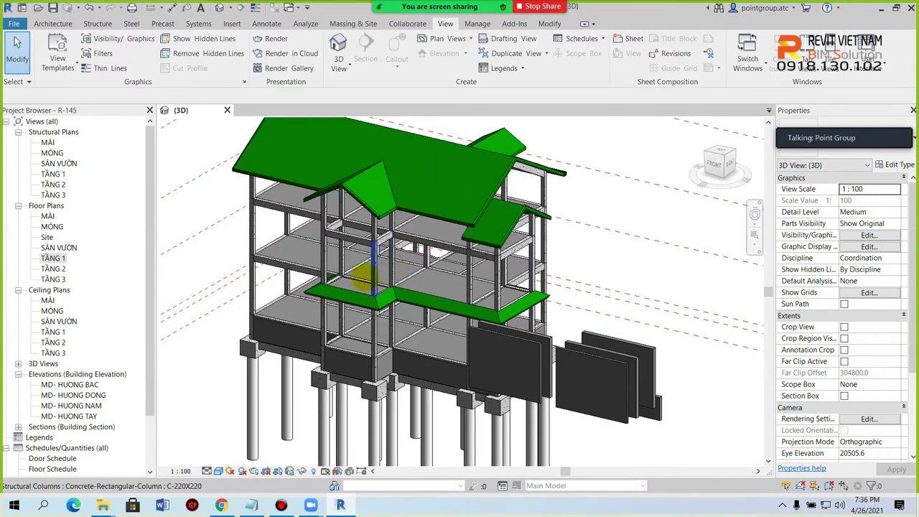
{"action": "left_click", "coordinate": [551, 23]}
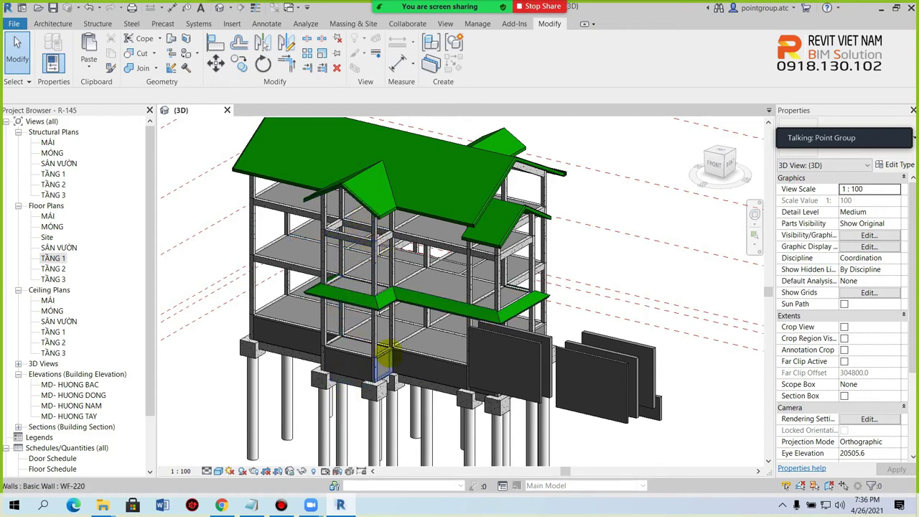
{"action": "scroll", "coordinate": [384, 351], "scroll_direction": "up", "scroll_amount": 2}
{"action": "scroll", "coordinate": [409, 366], "scroll_direction": "down", "scroll_amount": 4}
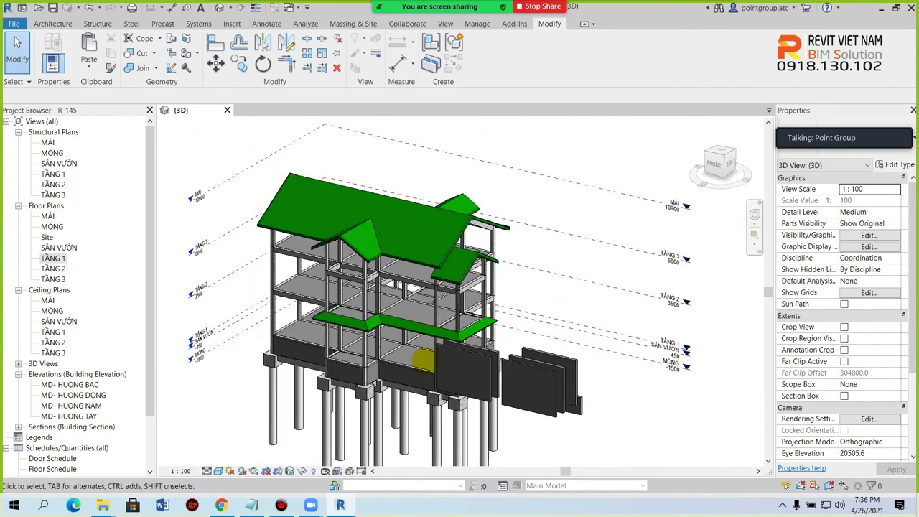
{"action": "scroll", "coordinate": [423, 358], "scroll_direction": "down", "scroll_amount": 1}
{"action": "scroll", "coordinate": [422, 373], "scroll_direction": "down", "scroll_amount": 1}
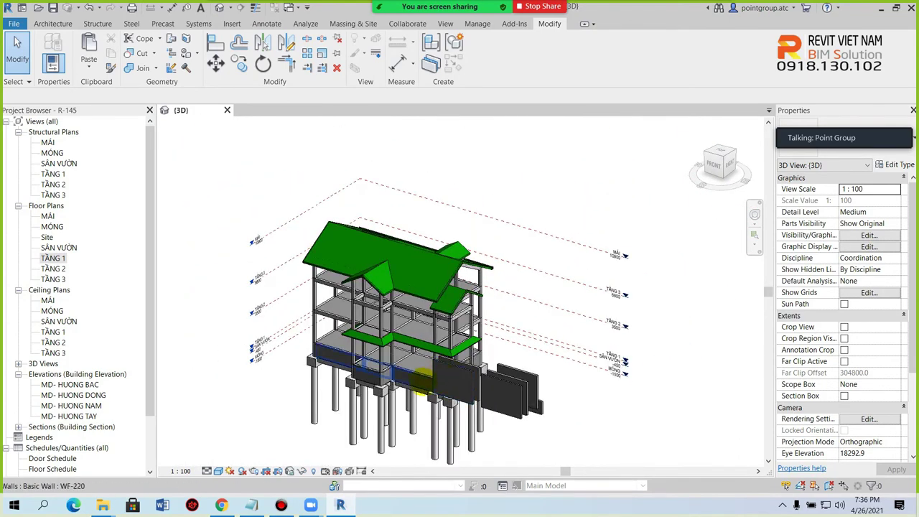
{"action": "middle_click_drag", "start_coordinate": [422, 379], "coordinate": [468, 368]}
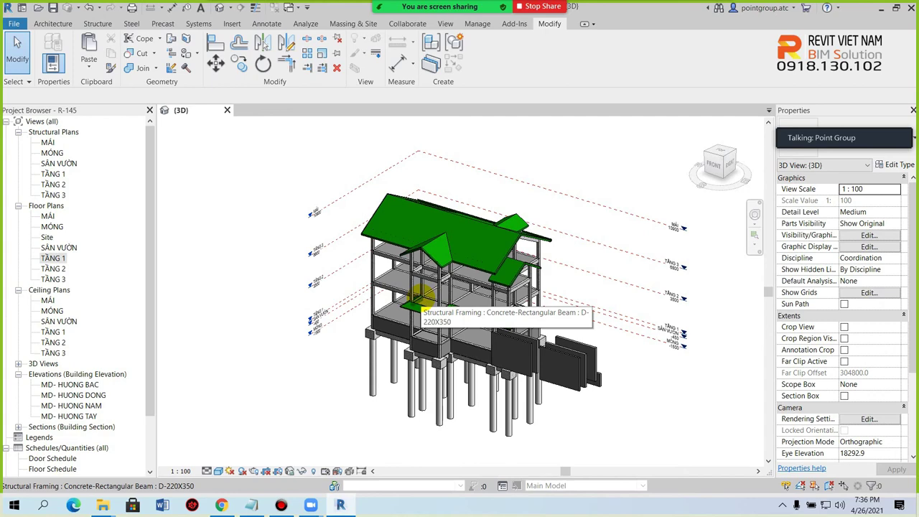
{"action": "scroll", "coordinate": [422, 296], "scroll_direction": "up", "scroll_amount": 2}
{"action": "scroll", "coordinate": [415, 309], "scroll_direction": "up", "scroll_amount": 3}
{"action": "scroll", "coordinate": [406, 327], "scroll_direction": "up", "scroll_amount": 2}
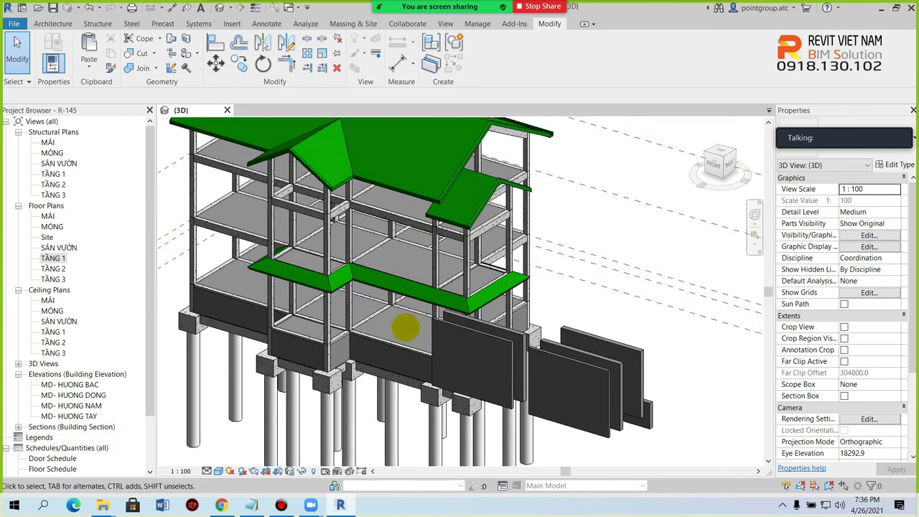
{"action": "scroll", "coordinate": [336, 341], "scroll_direction": "up", "scroll_amount": 3}
{"action": "left_click", "coordinate": [344, 327]}
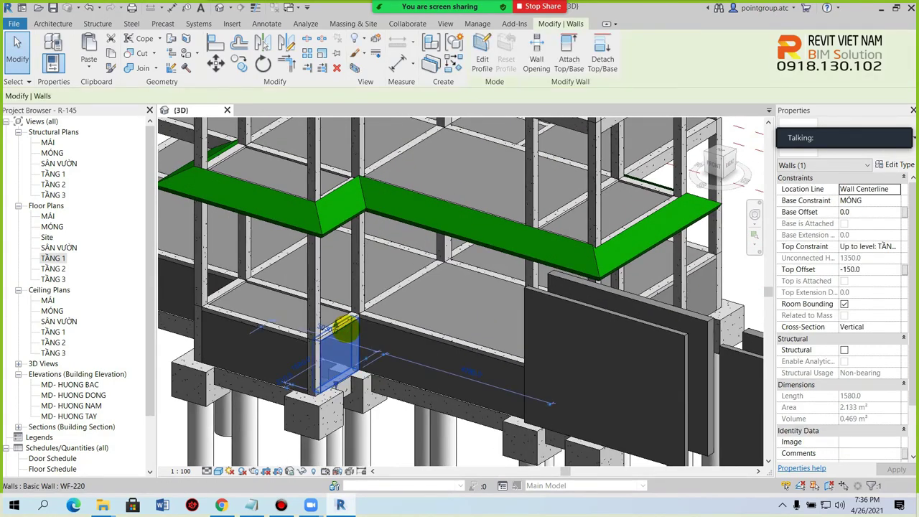
{"action": "scroll", "coordinate": [344, 327], "scroll_direction": "up", "scroll_amount": 3}
{"action": "scroll", "coordinate": [344, 327], "scroll_direction": "up", "scroll_amount": 2}
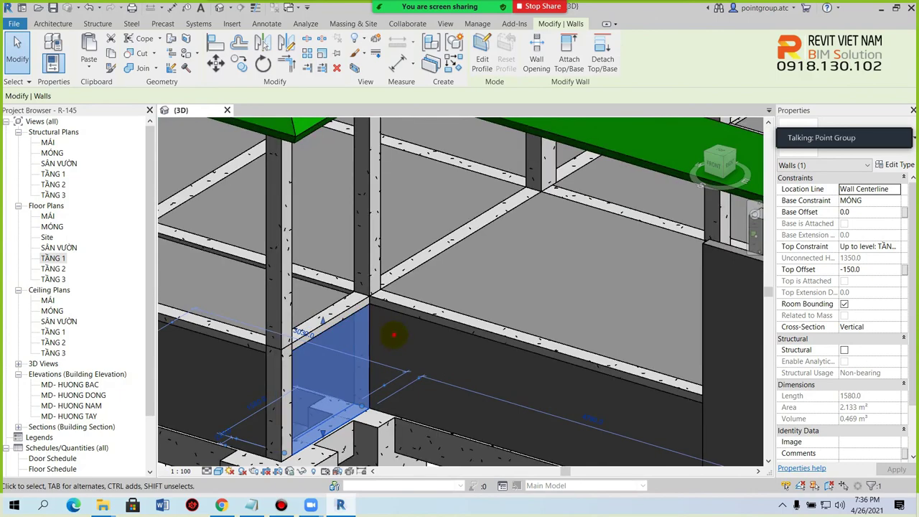
{"action": "key", "text": "Escape"}
{"action": "left_click", "coordinate": [280, 505]}
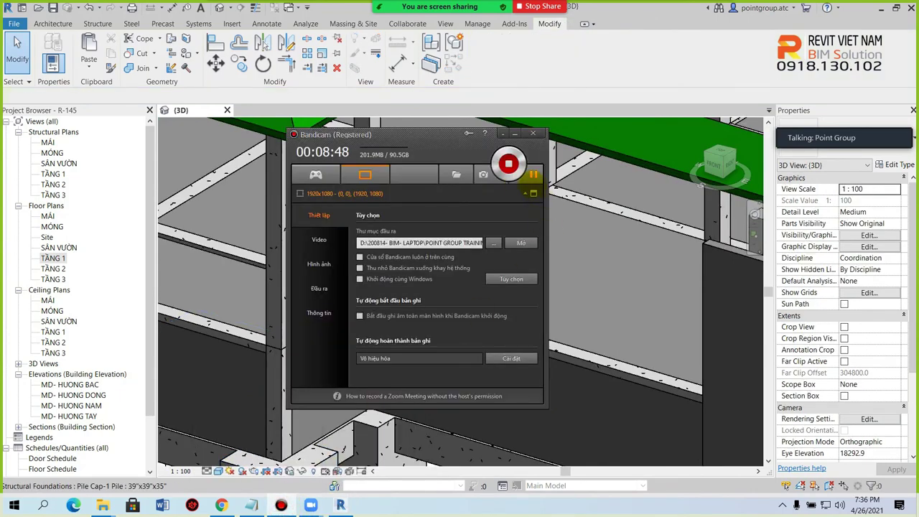